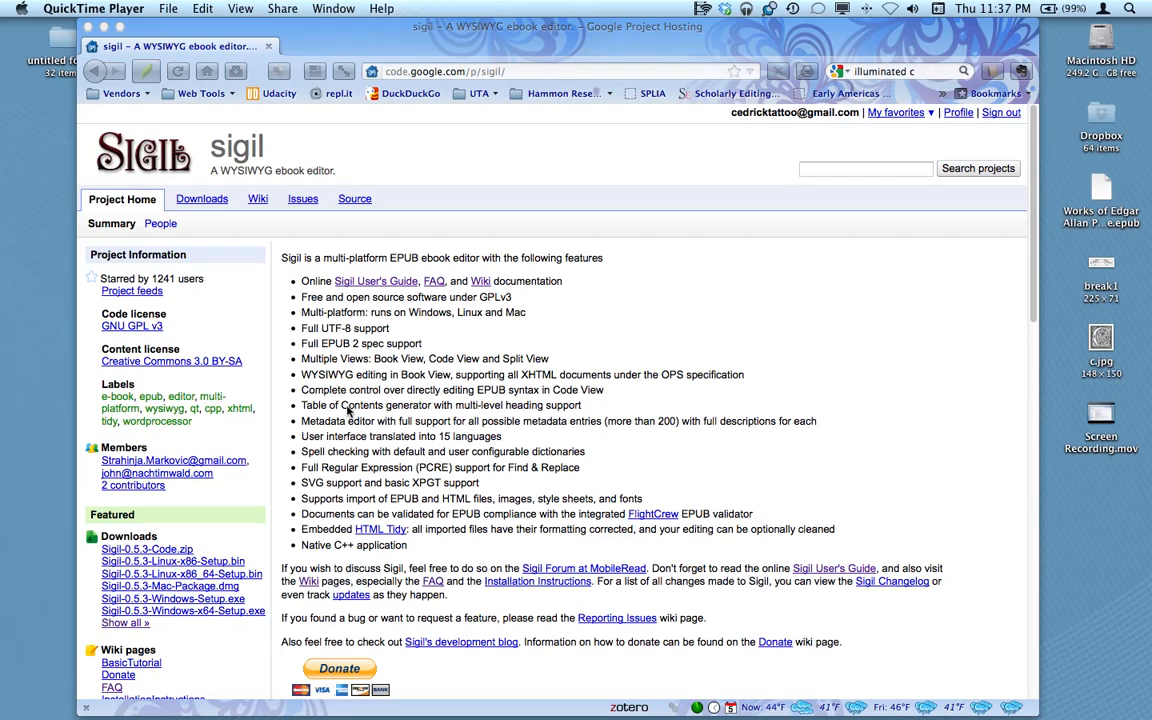
- Reveal the desktop and open the Works of Edgar Allan Poe EPUB file with Sigil
{"action": "left_click_drag", "start_coordinate": [706, 37], "coordinate": [0, 150]}
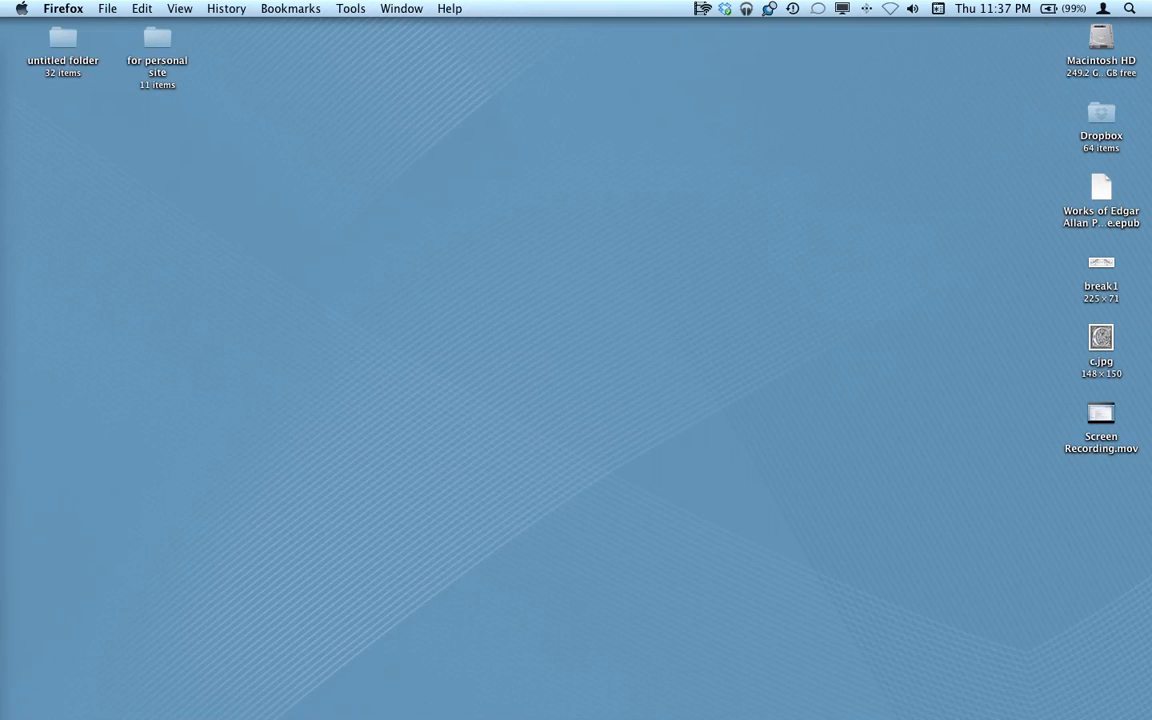
{"action": "right_click", "coordinate": [1101, 194]}
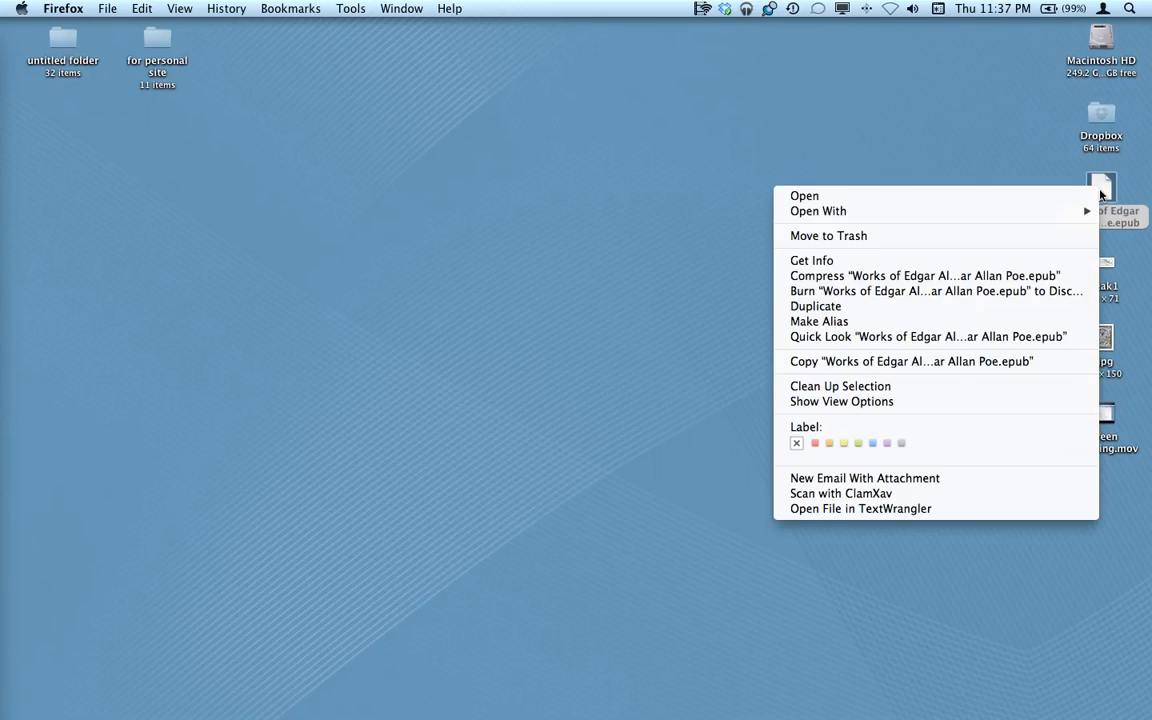
{"action": "mouse_move", "coordinate": [1067, 219]}
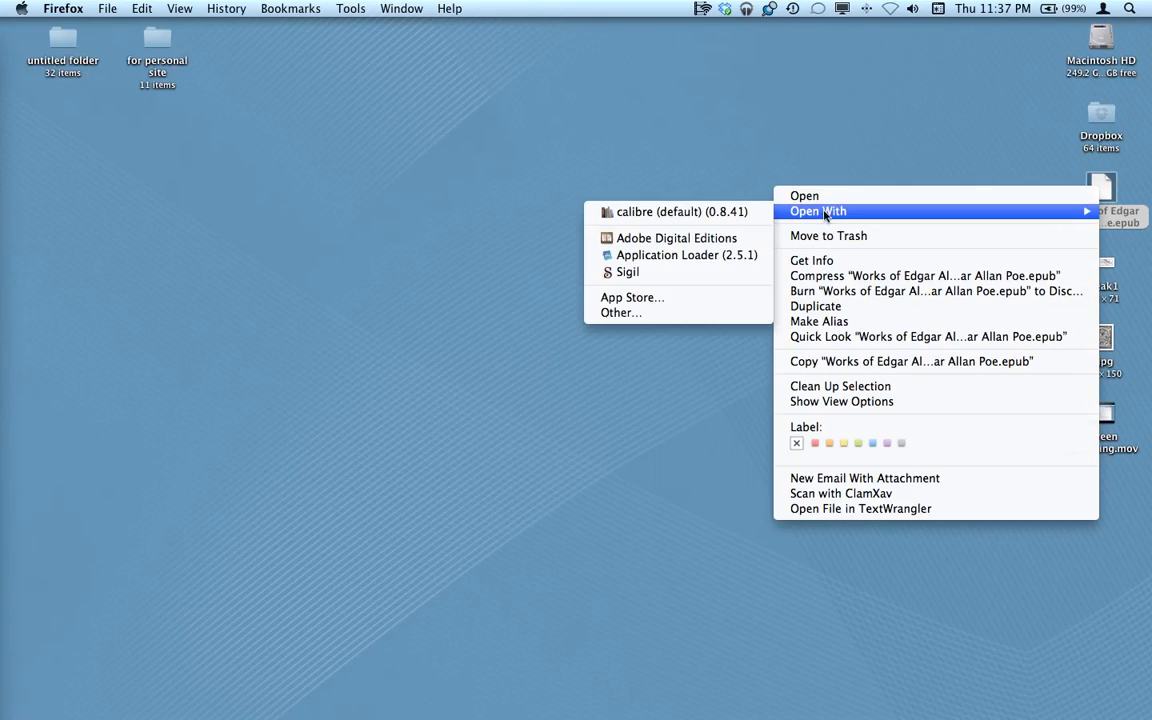
{"action": "left_click", "coordinate": [651, 282]}
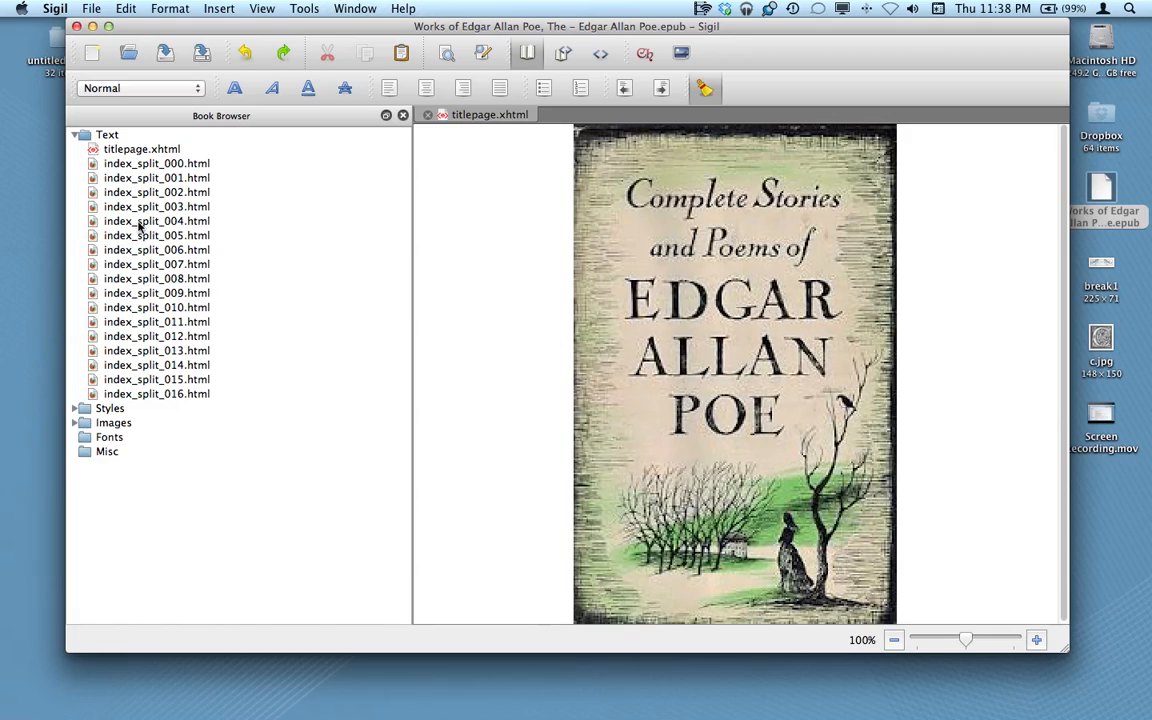
- Open the text files index_split_000.html through index_split_004.html one after another to examine their contents
{"action": "left_click", "coordinate": [127, 166]}
{"action": "double_click", "coordinate": [126, 168]}
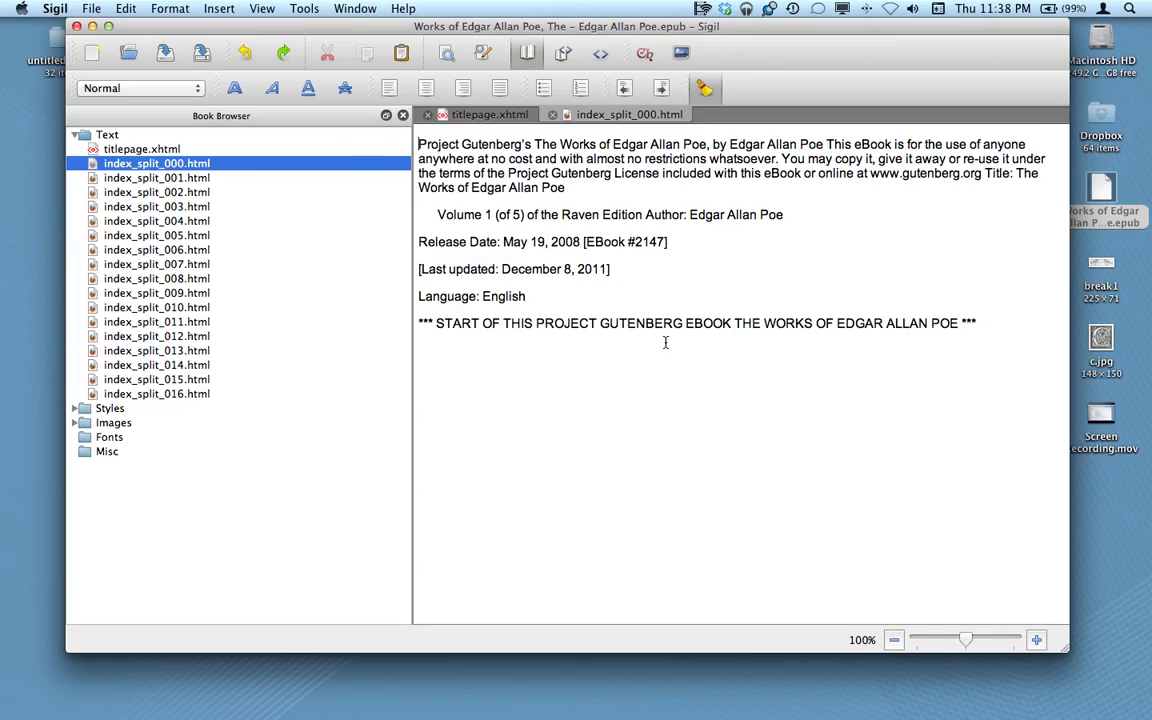
{"action": "double_click", "coordinate": [130, 178]}
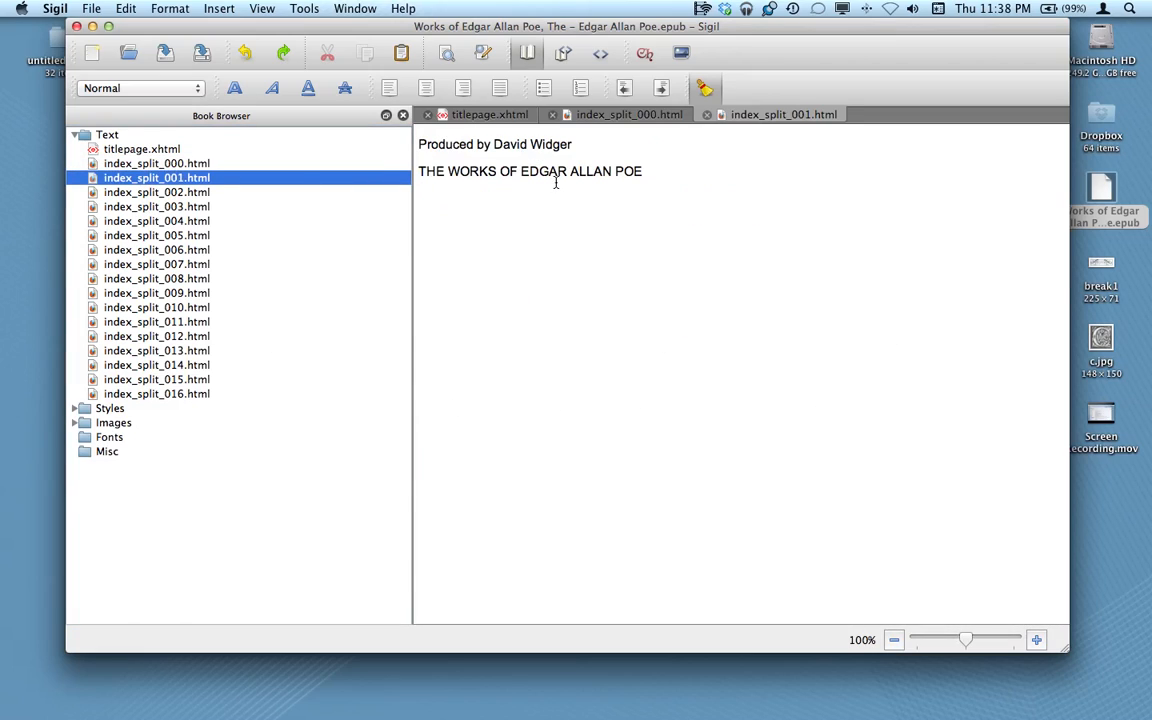
{"action": "double_click", "coordinate": [130, 192]}
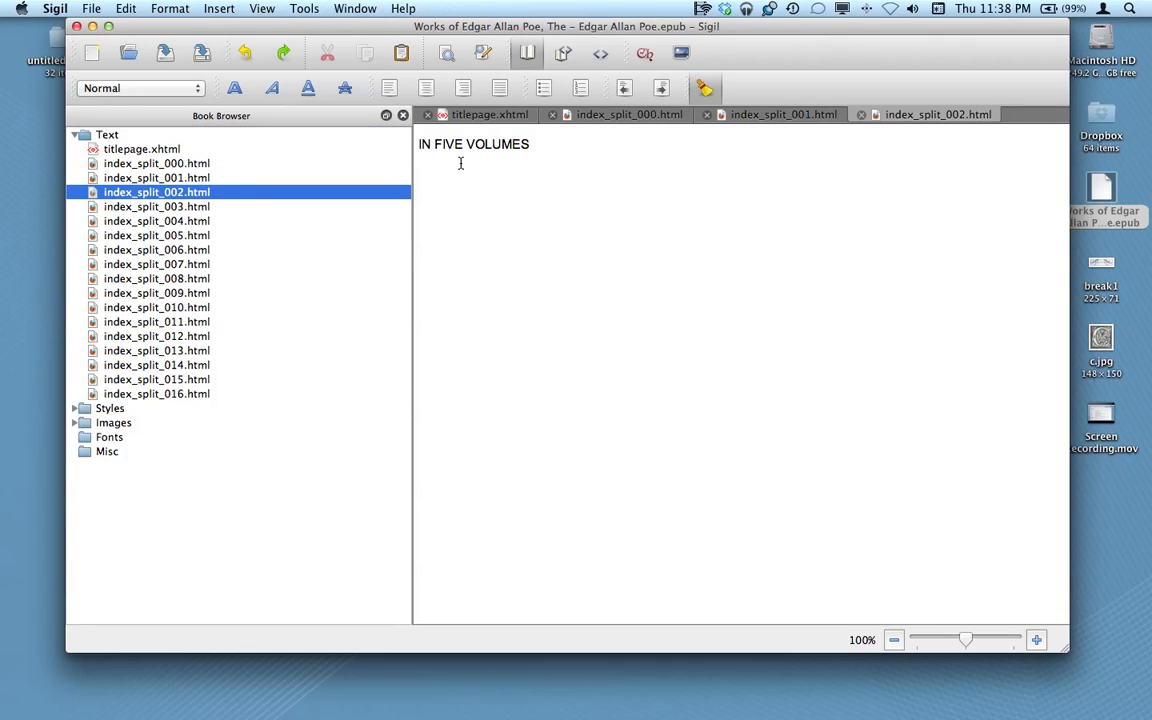
{"action": "double_click", "coordinate": [141, 206]}
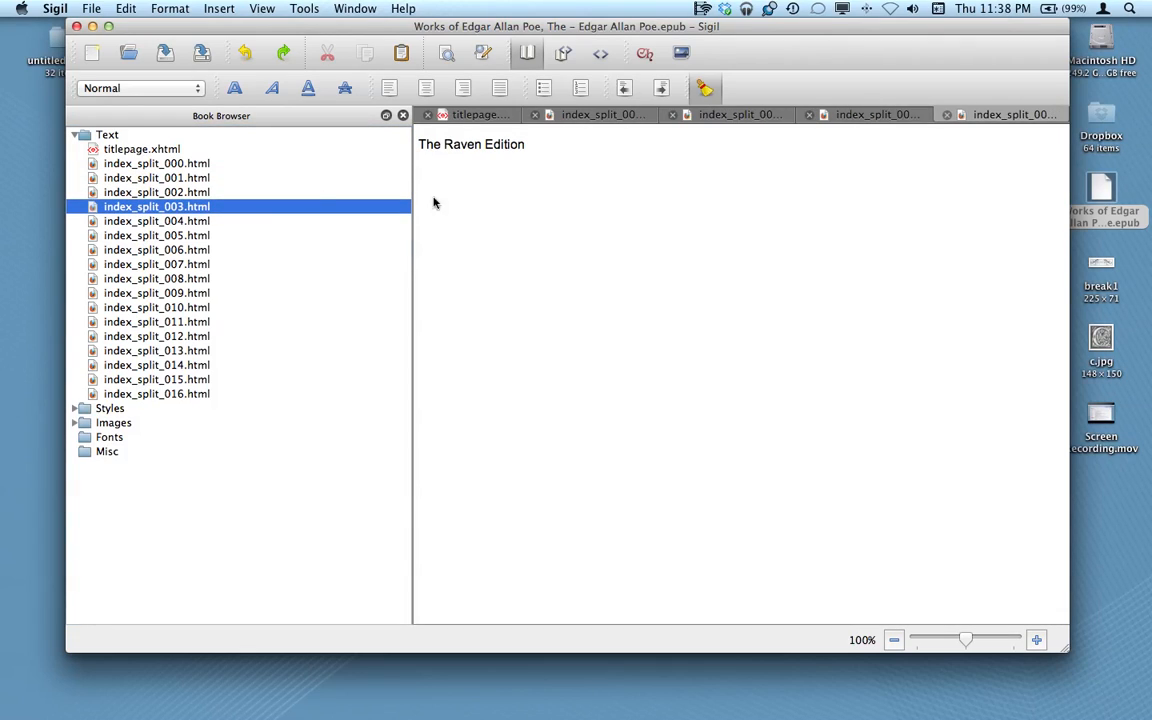
{"action": "double_click", "coordinate": [141, 221]}
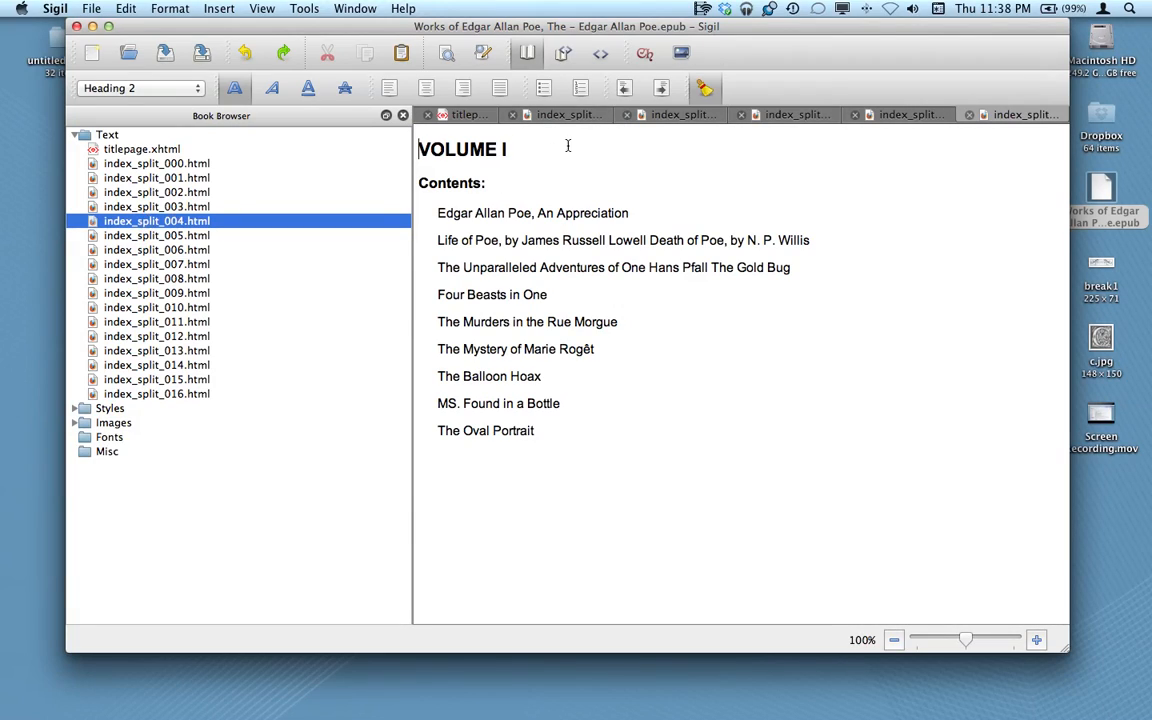
- Close all the open index_split files, keeping only titlepage.xhtml open
{"action": "left_click", "coordinate": [968, 116]}
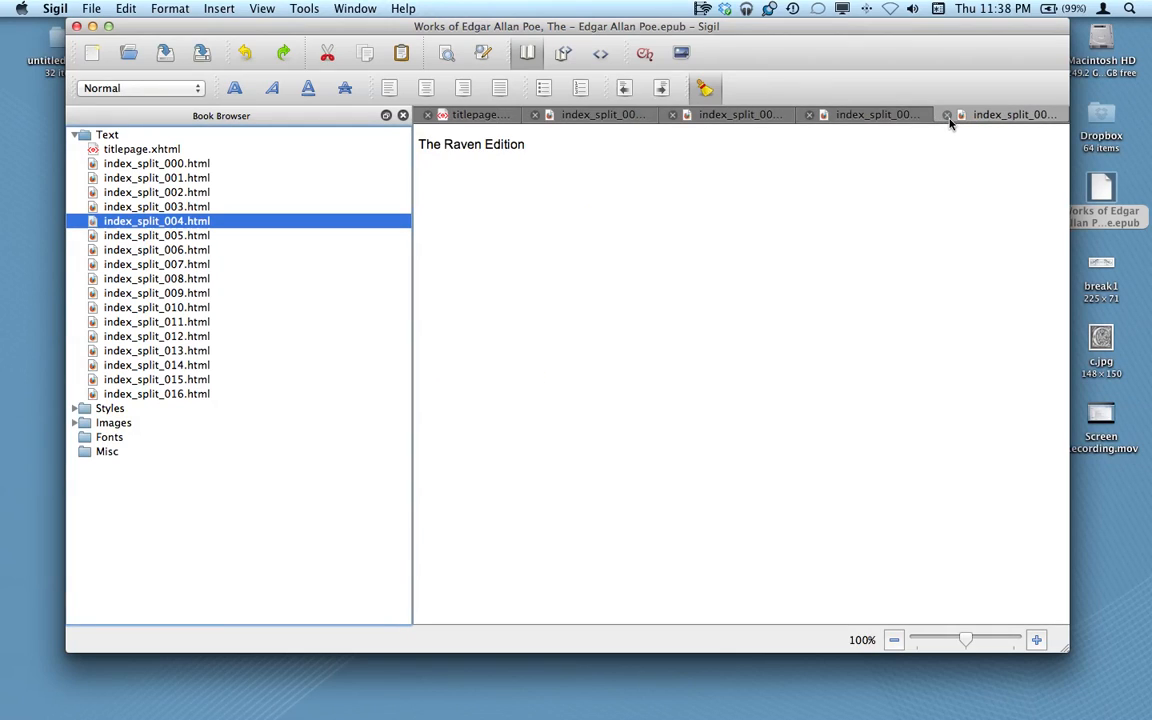
{"action": "left_click", "coordinate": [947, 115]}
{"action": "left_click", "coordinate": [861, 114]}
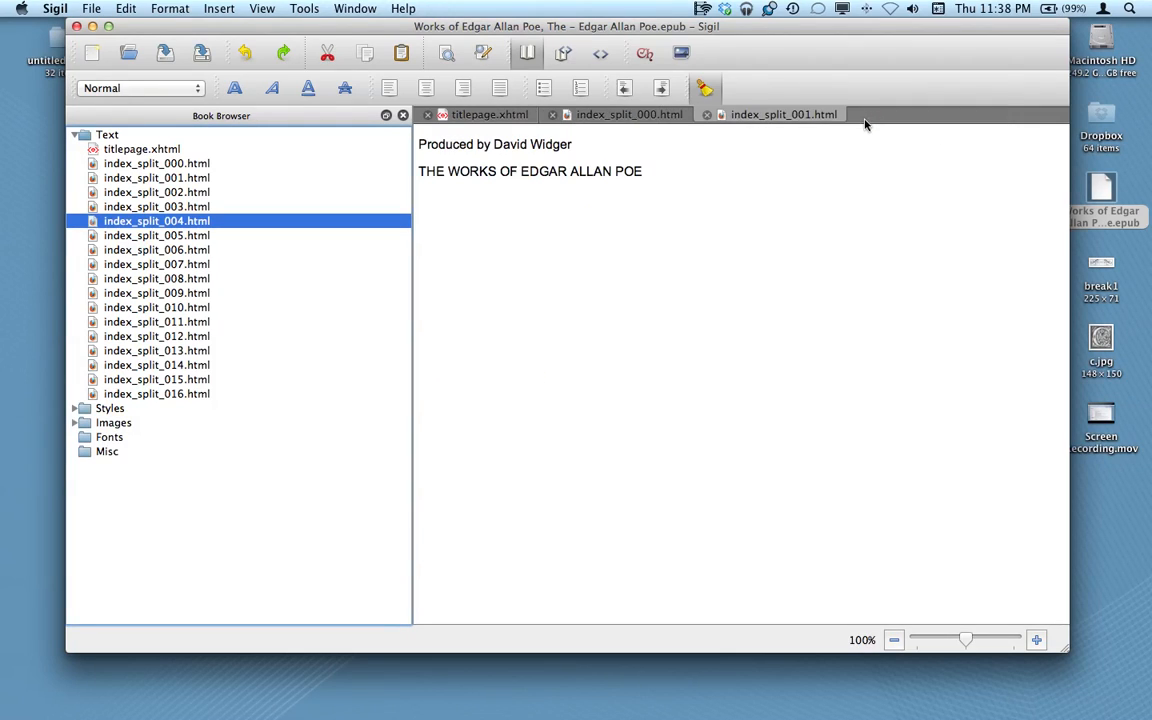
{"action": "left_click", "coordinate": [707, 115]}
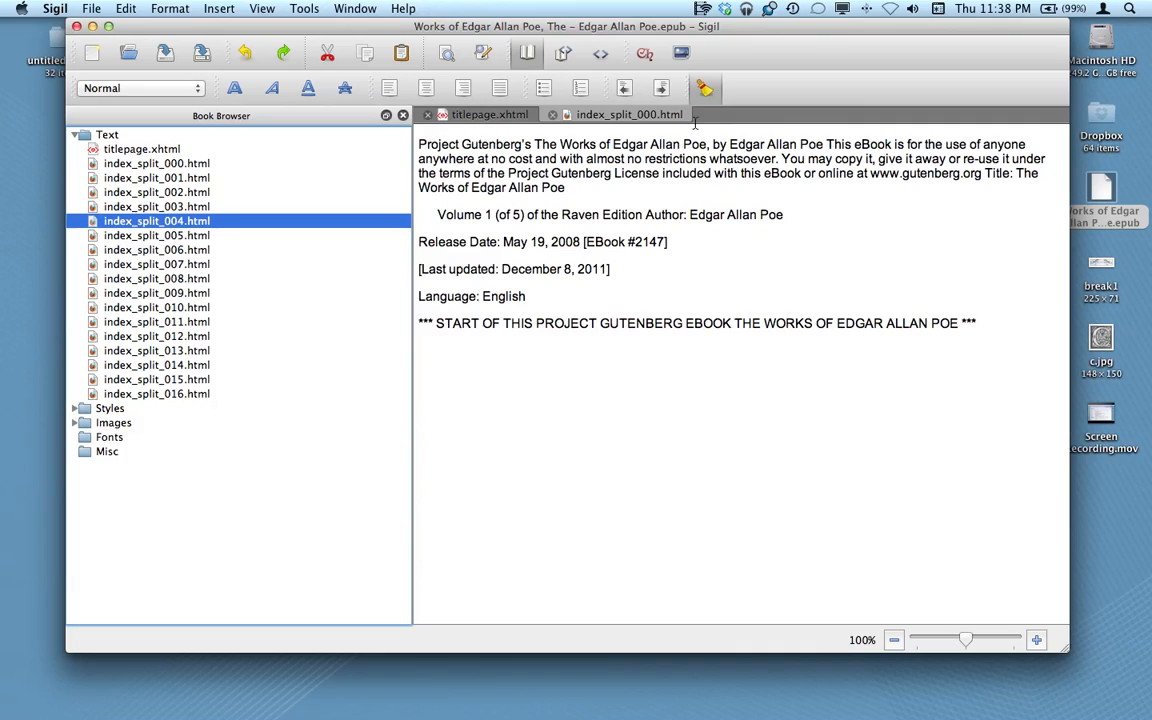
{"action": "left_click", "coordinate": [552, 114]}
- Reopen index_split_000.html and index_split_001.html to review their front-matter text
{"action": "right_click", "coordinate": [190, 222]}
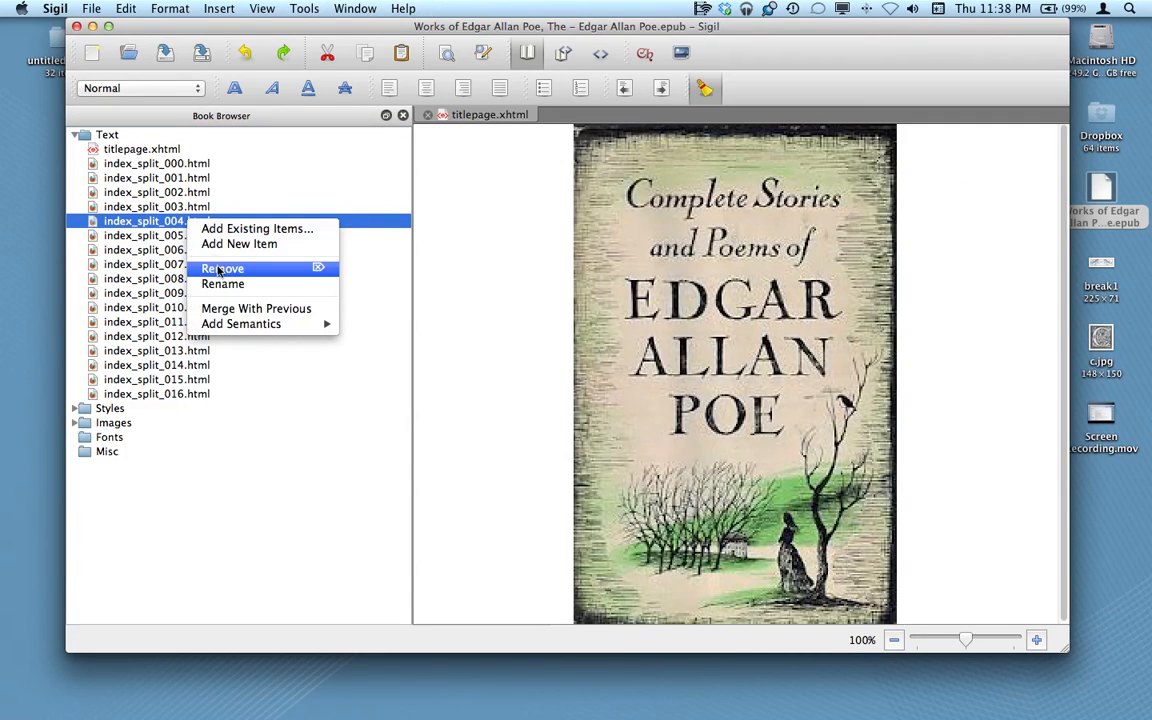
{"action": "left_click", "coordinate": [164, 172]}
{"action": "double_click", "coordinate": [165, 164]}
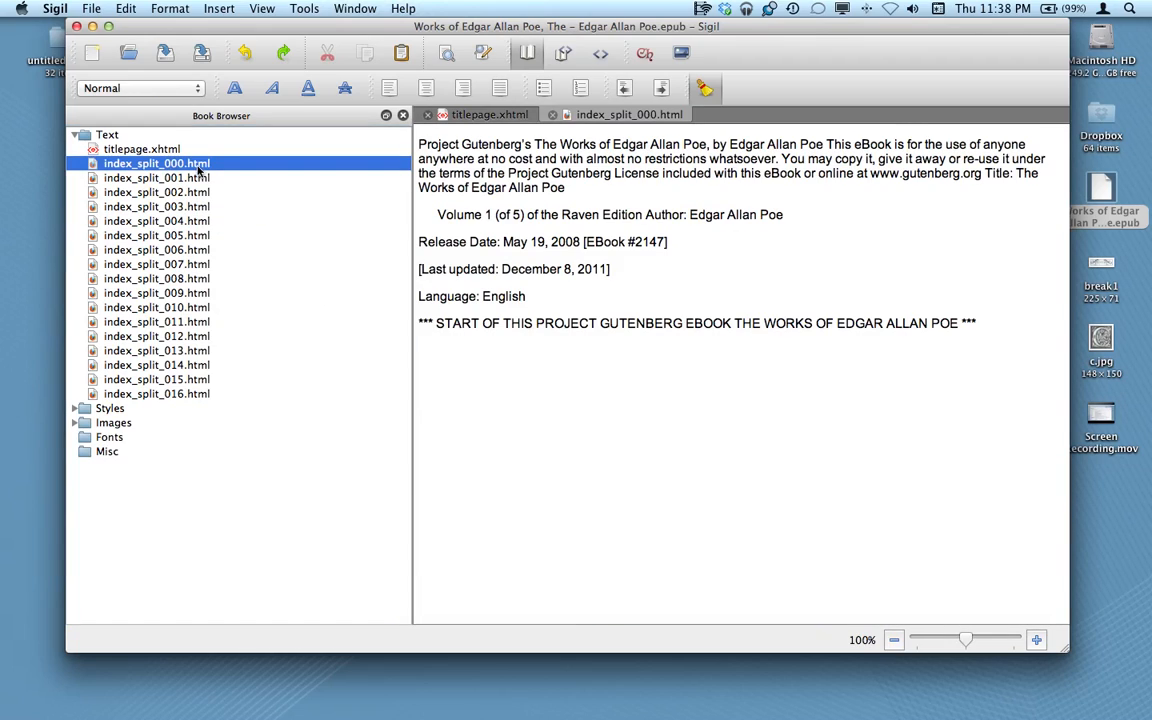
{"action": "left_click", "coordinate": [173, 178]}
{"action": "double_click", "coordinate": [172, 179]}
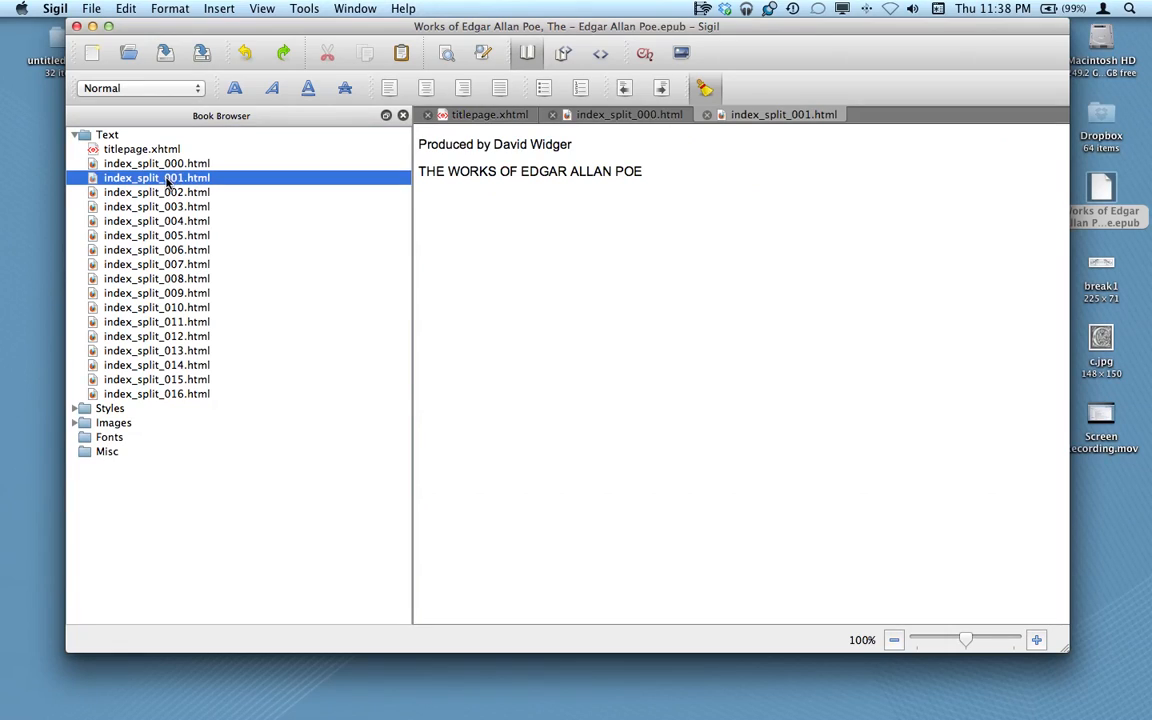
- Open index_split_002.html, containing "IN FIVE VOLUMES", and remove the file from the book
{"action": "double_click", "coordinate": [150, 193]}
{"action": "right_click", "coordinate": [150, 194]}
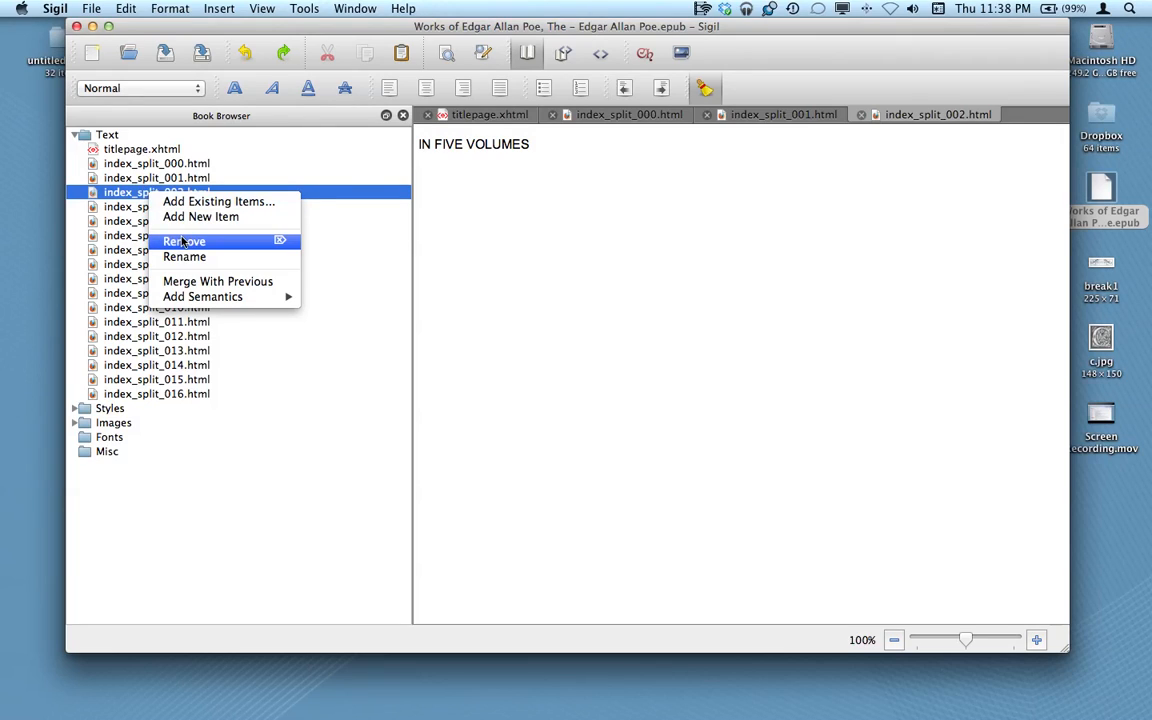
{"action": "left_click", "coordinate": [183, 241]}
{"action": "left_click", "coordinate": [665, 358]}
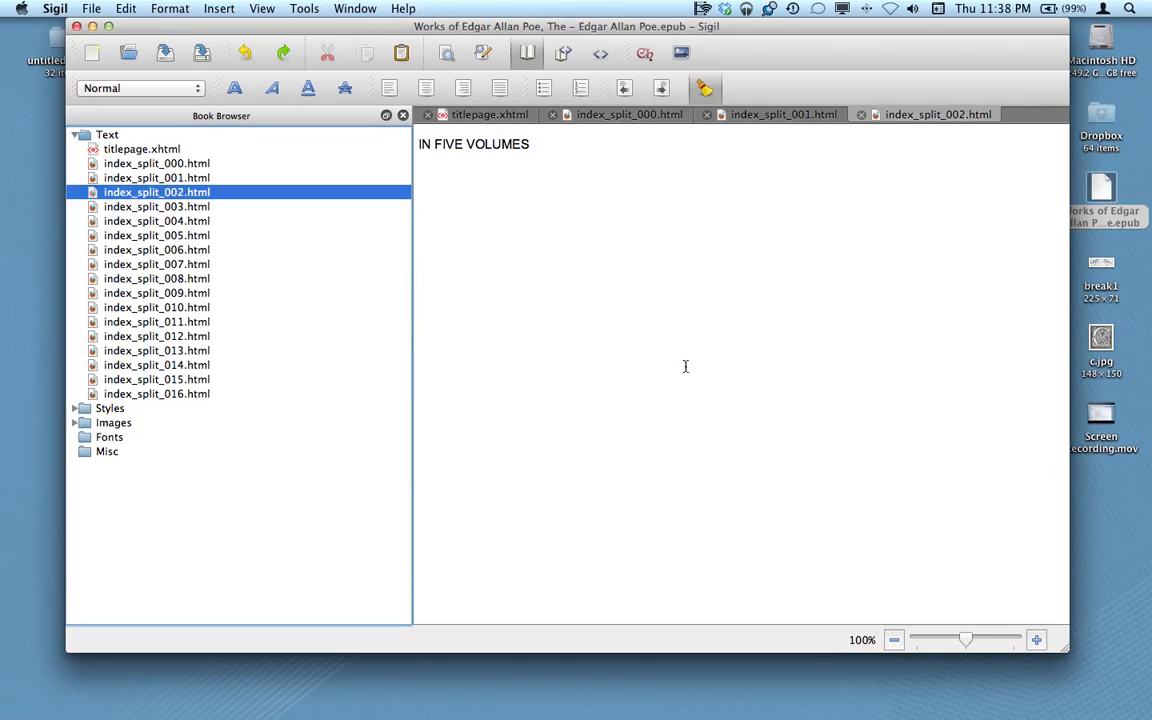
- Close index_split_000.html and index_split_001.html so that only the title page stays open
{"action": "left_click", "coordinate": [168, 163]}
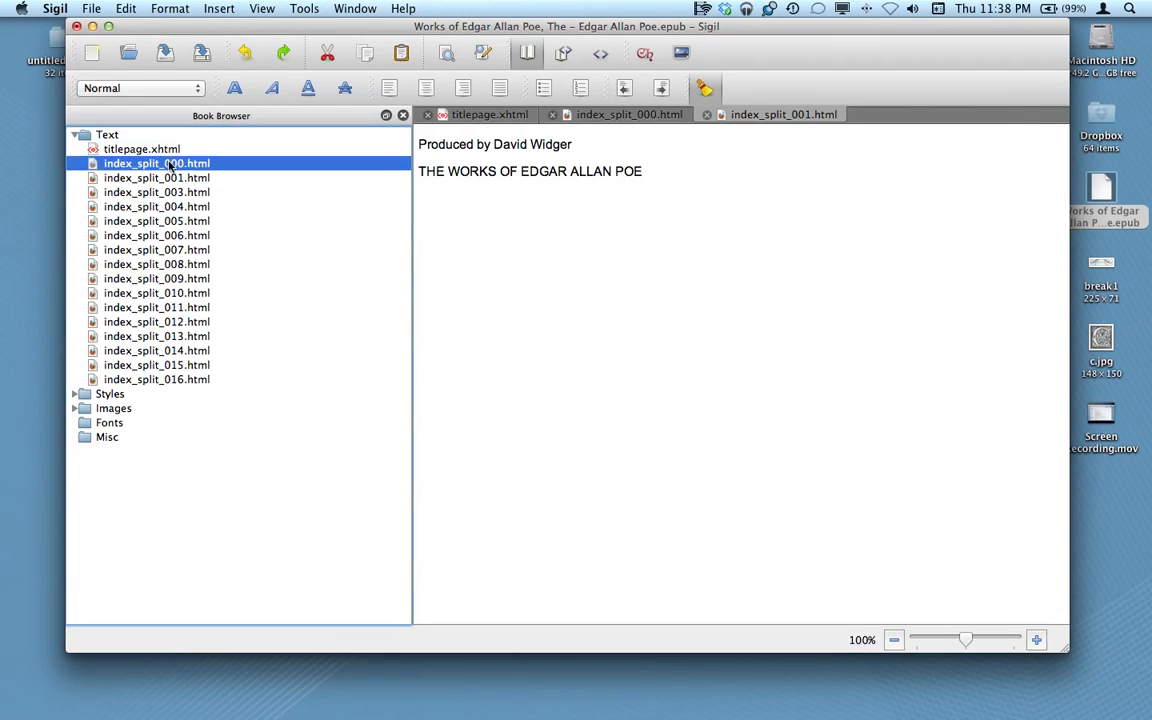
{"action": "left_click", "coordinate": [154, 178]}
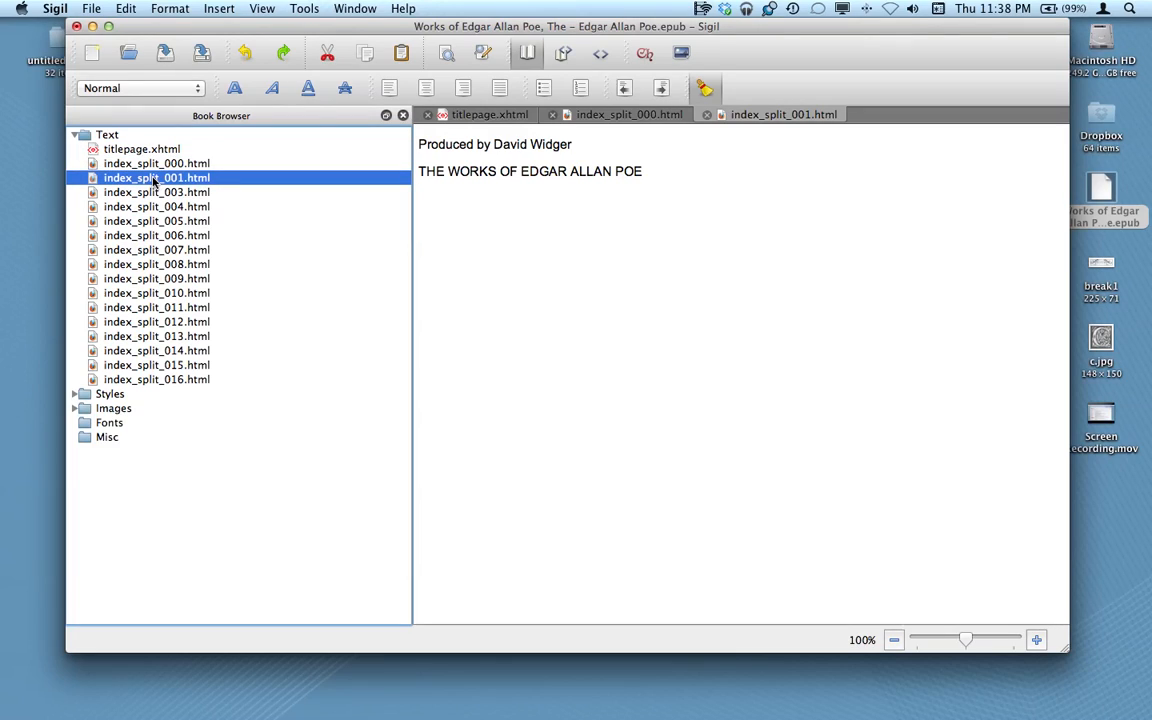
{"action": "left_click", "coordinate": [152, 169]}
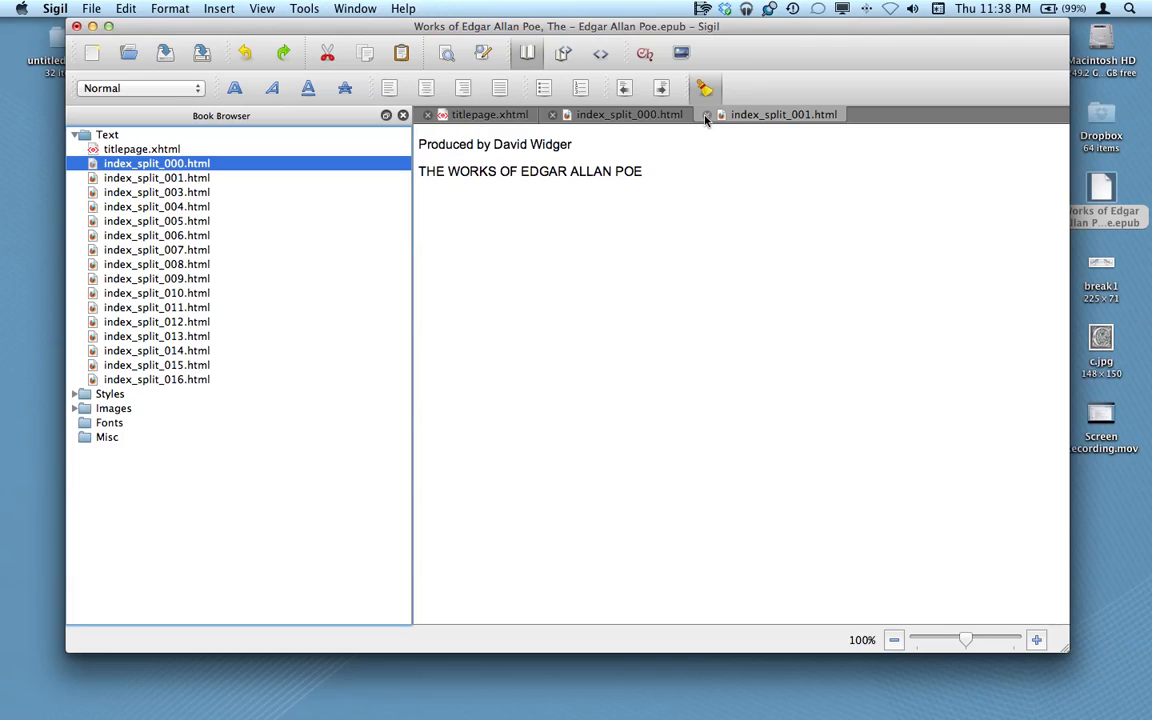
{"action": "left_click", "coordinate": [553, 115]}
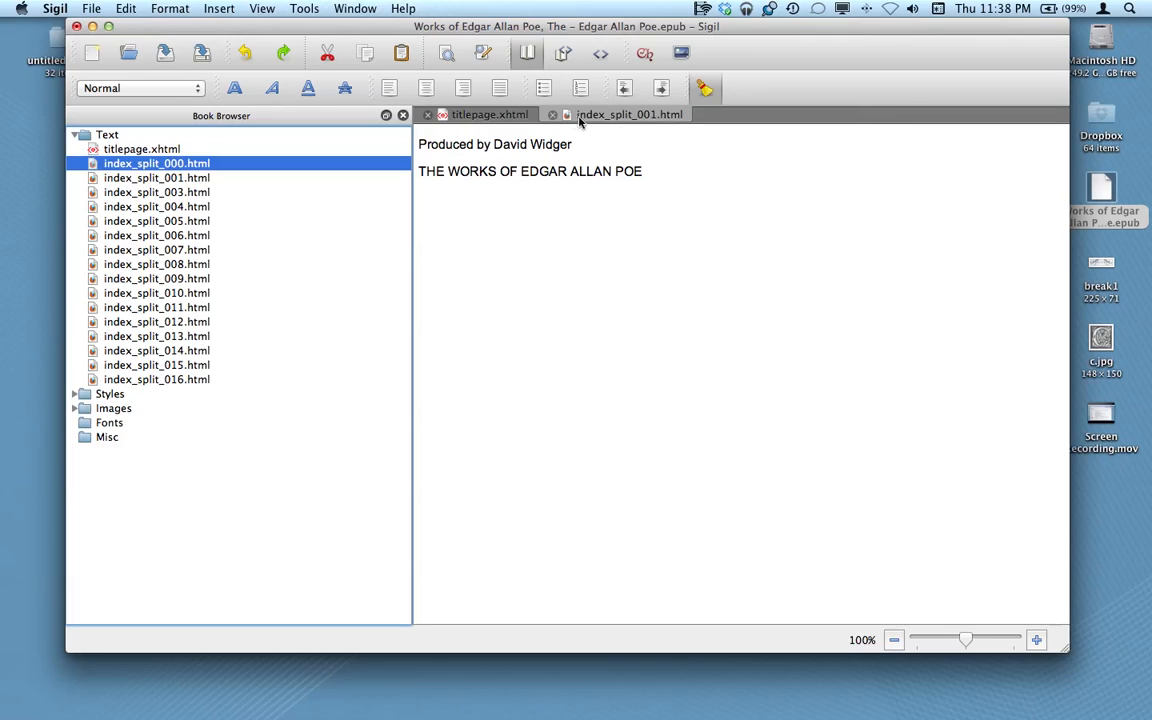
{"action": "left_click", "coordinate": [553, 116]}
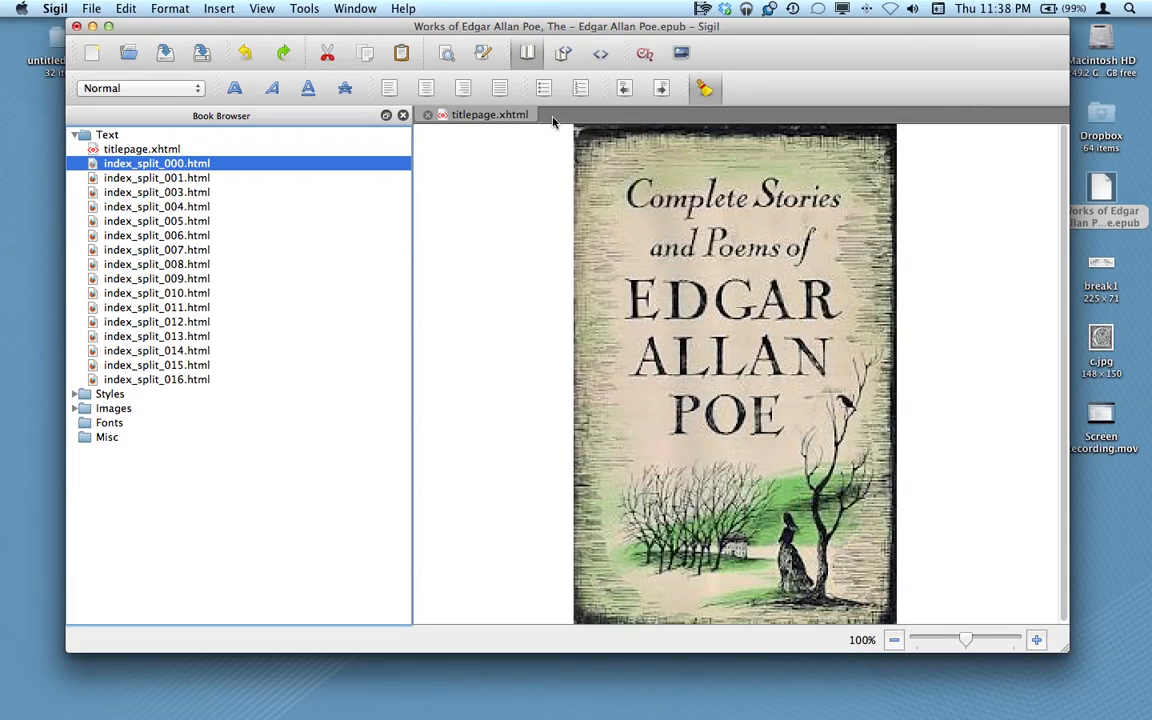
- Check the contents of index_split_000.html, 001, 003 and 004 in turn, closing each file after viewing it
{"action": "double_click", "coordinate": [130, 163]}
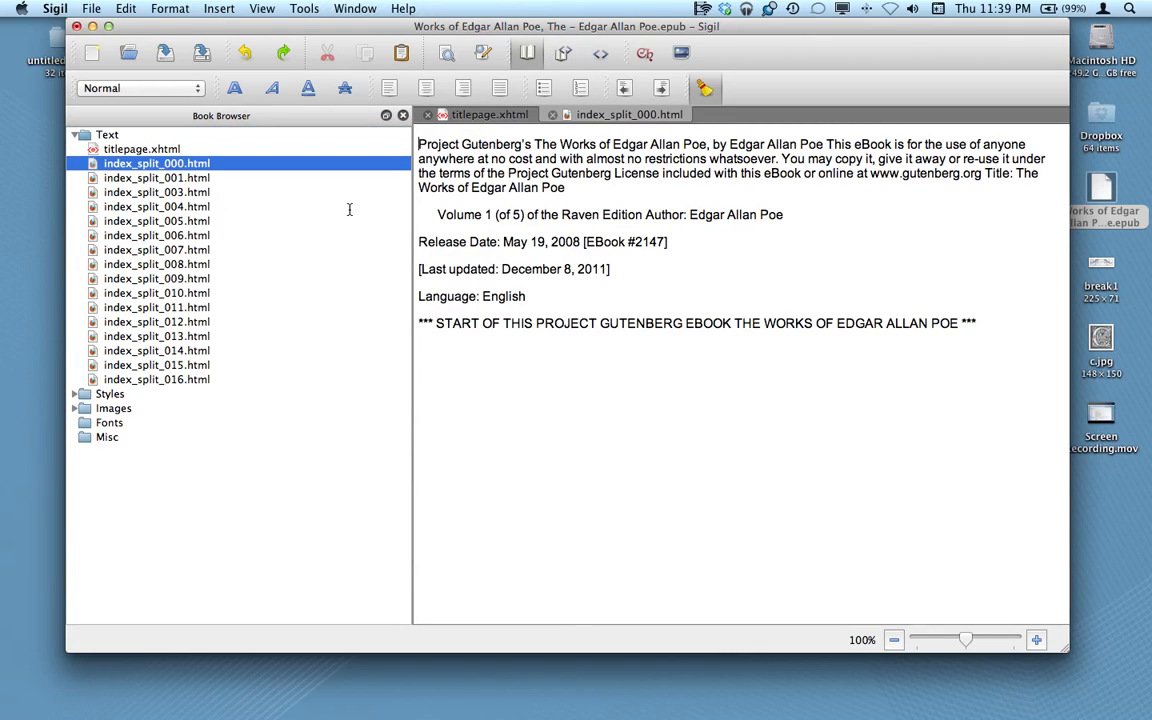
{"action": "left_click", "coordinate": [553, 116]}
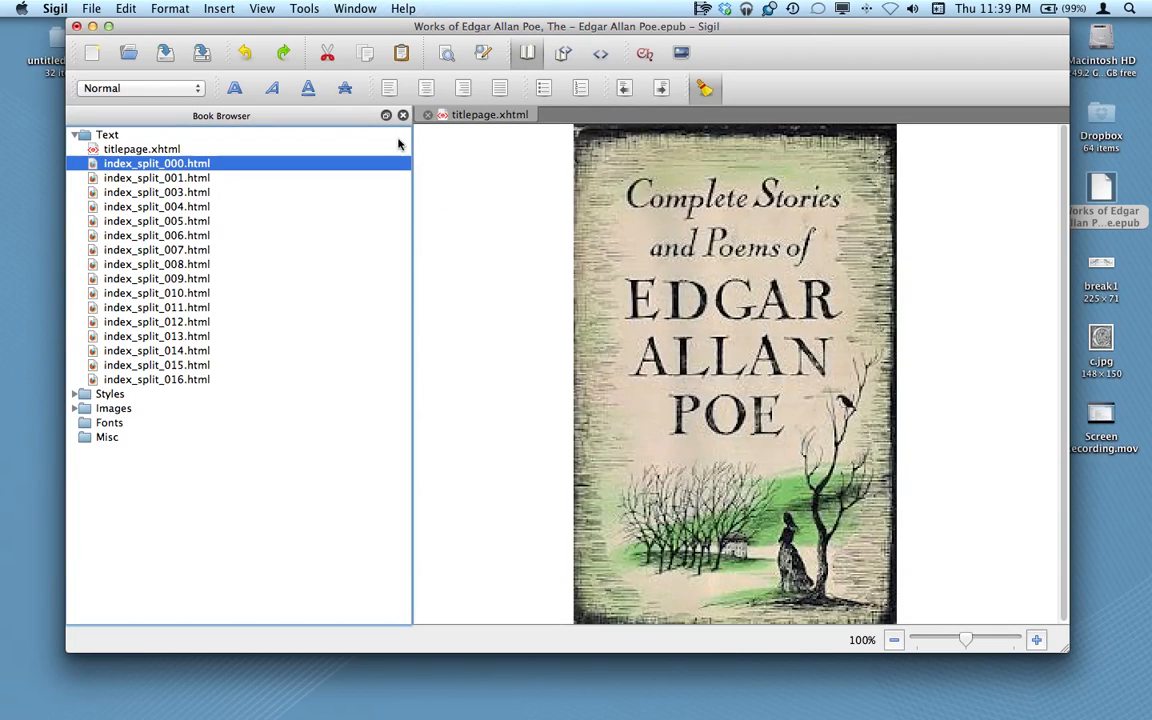
{"action": "double_click", "coordinate": [140, 178]}
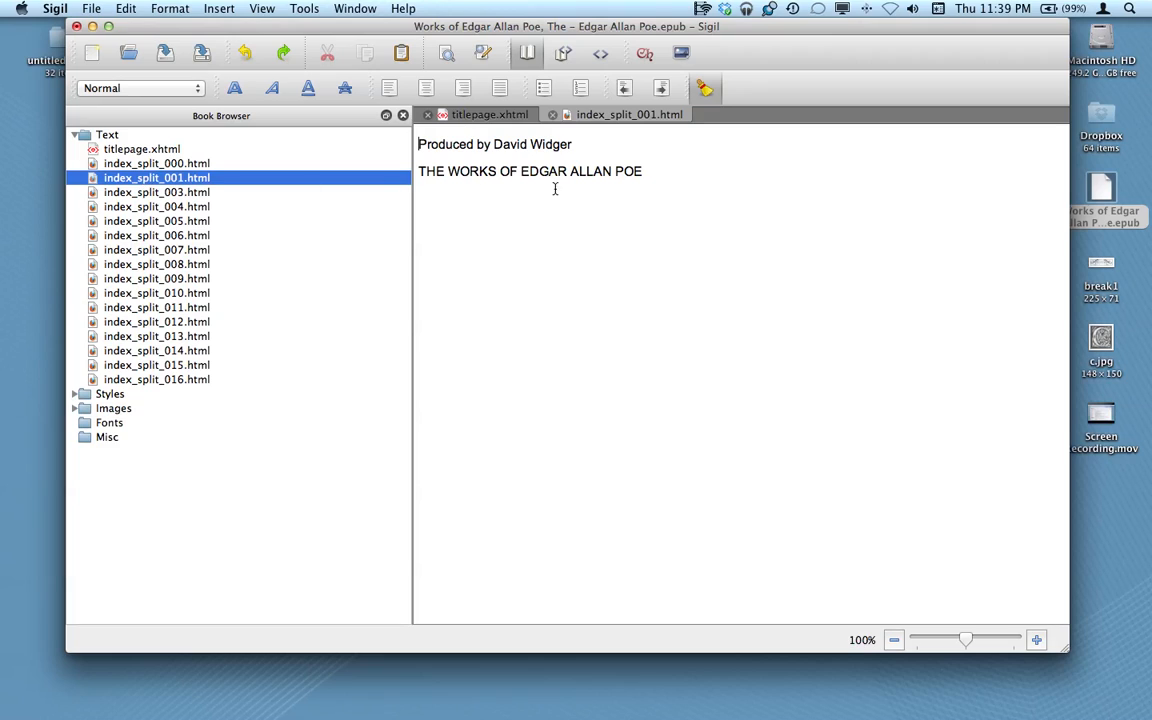
{"action": "left_click", "coordinate": [553, 116]}
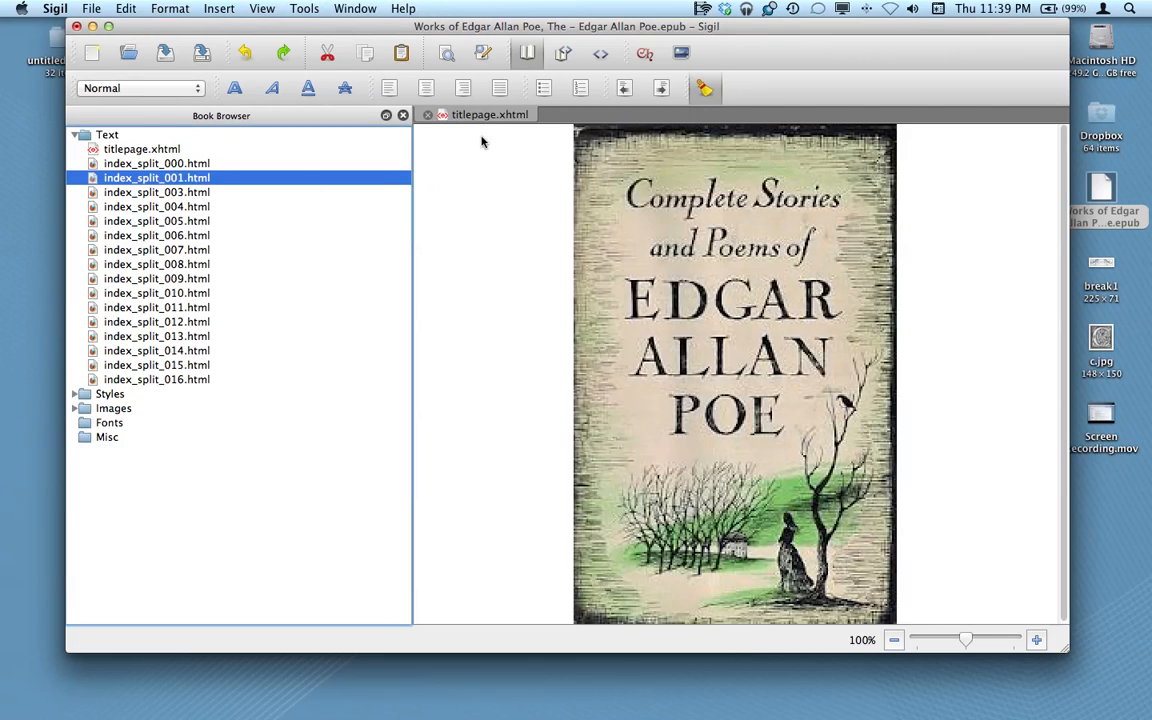
{"action": "double_click", "coordinate": [140, 192]}
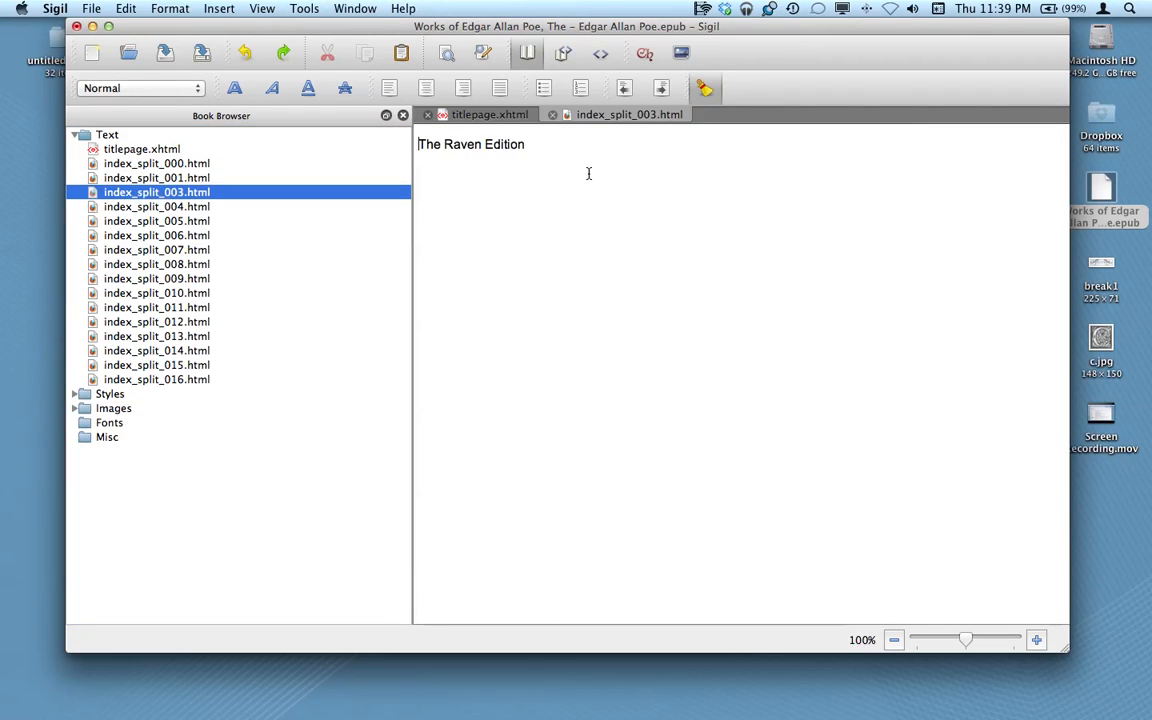
{"action": "left_click", "coordinate": [553, 115]}
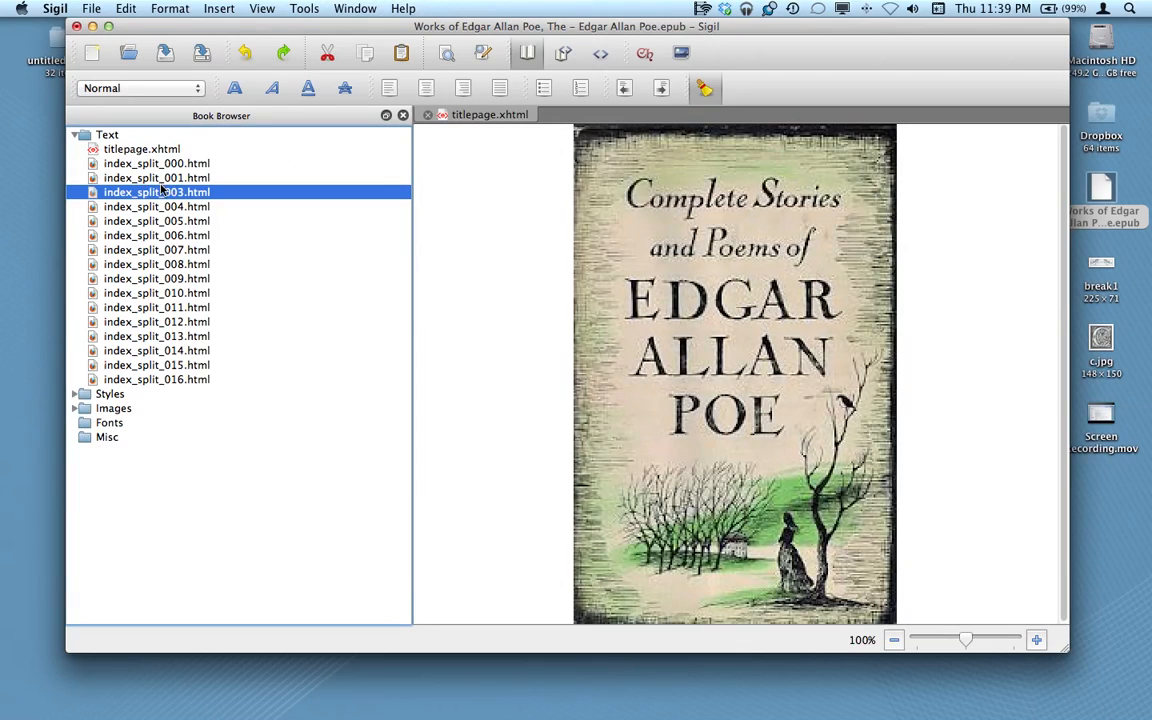
{"action": "double_click", "coordinate": [155, 206]}
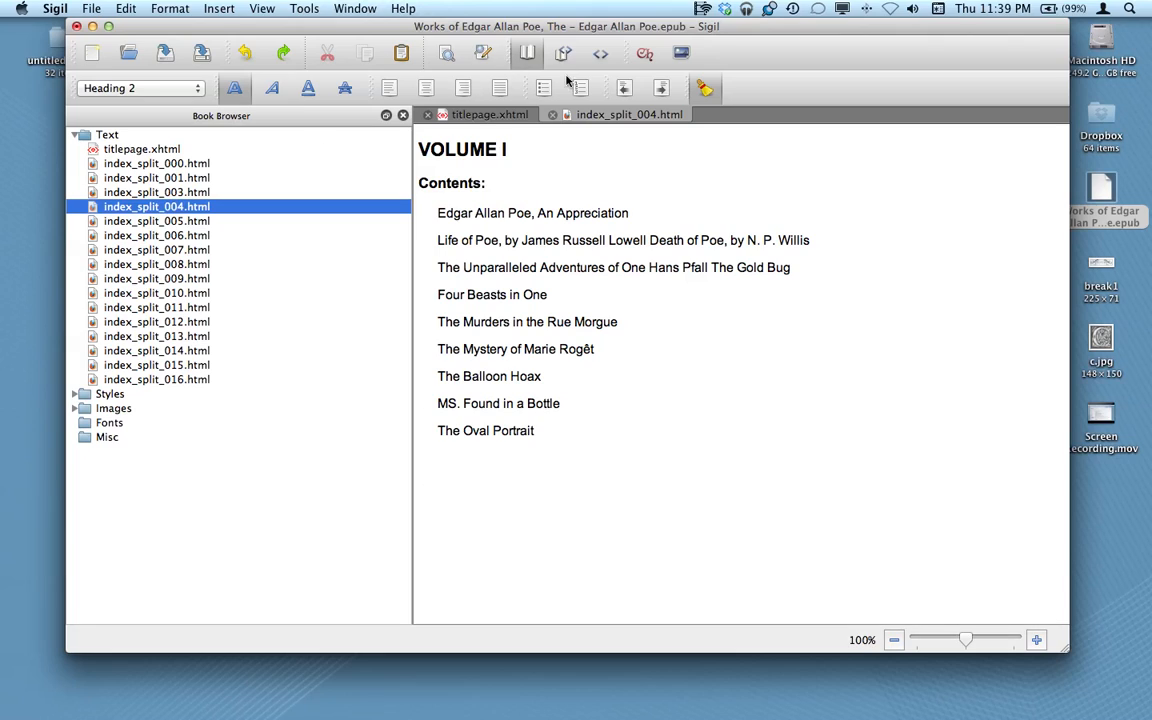
{"action": "left_click", "coordinate": [552, 115]}
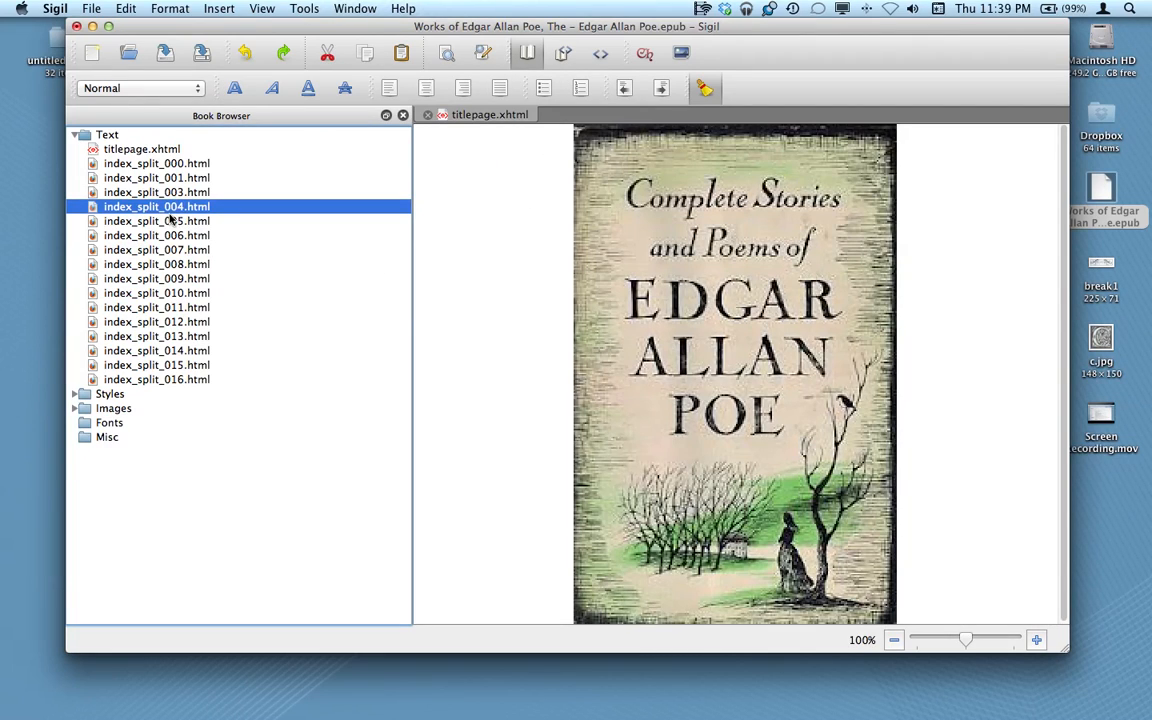
- Open index_split_006.html in Split View and enlarge the code area to about half the editor height
{"action": "double_click", "coordinate": [143, 236]}
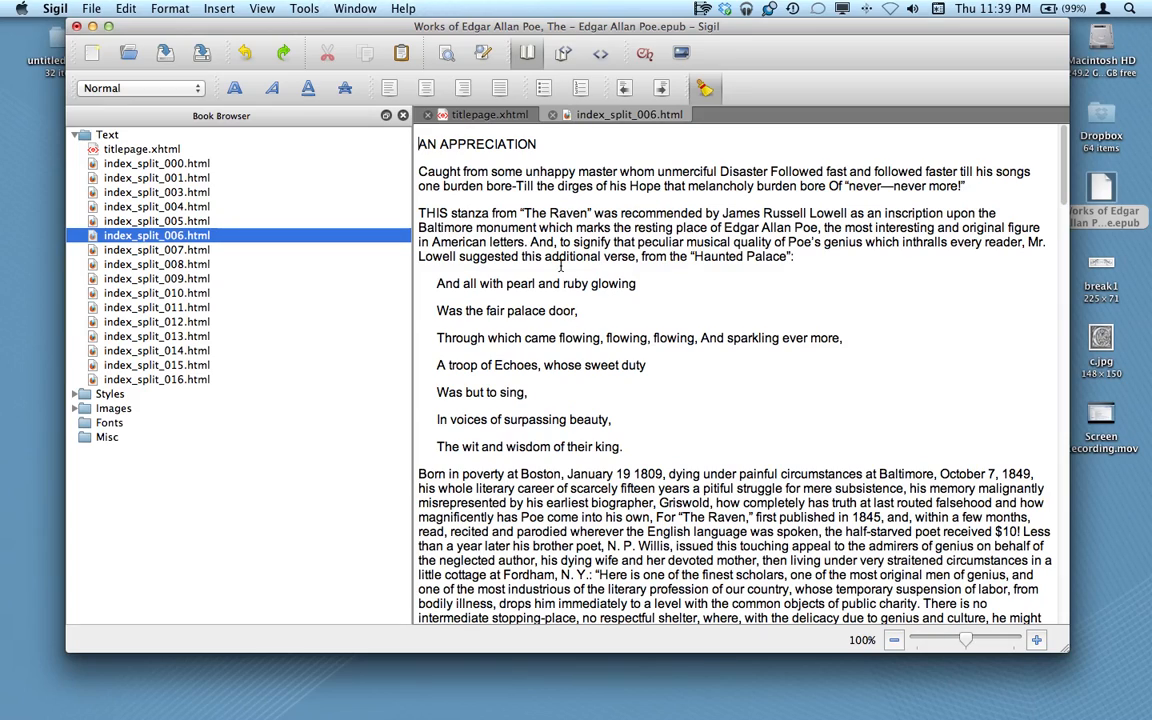
{"action": "left_click", "coordinate": [564, 54]}
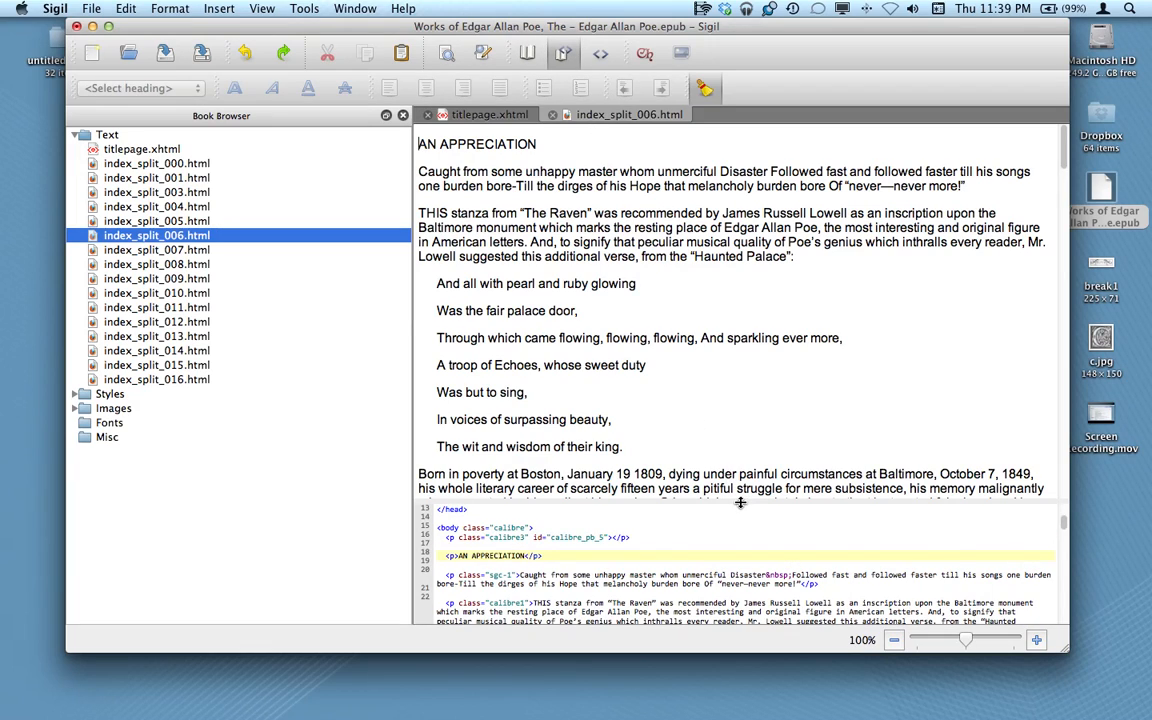
{"action": "left_click_drag", "start_coordinate": [733, 500], "coordinate": [738, 374]}
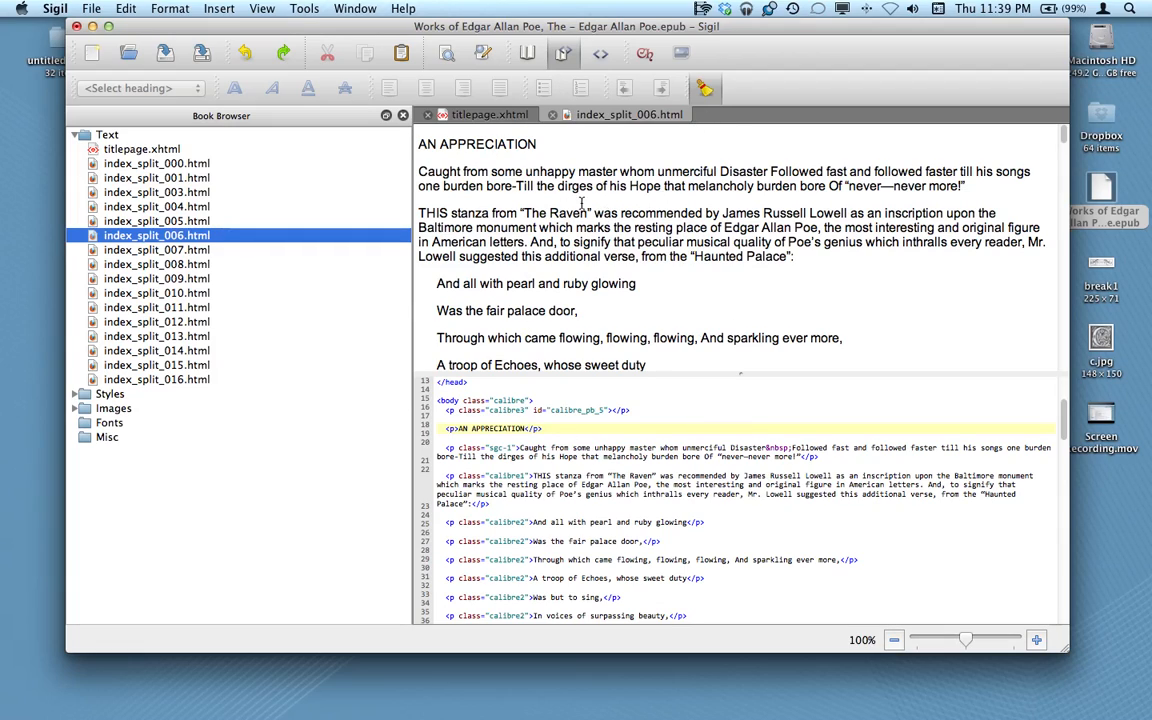
- Show index_split_006.html in Code View and enlarge the code text to 130%
{"action": "left_click", "coordinate": [602, 52]}
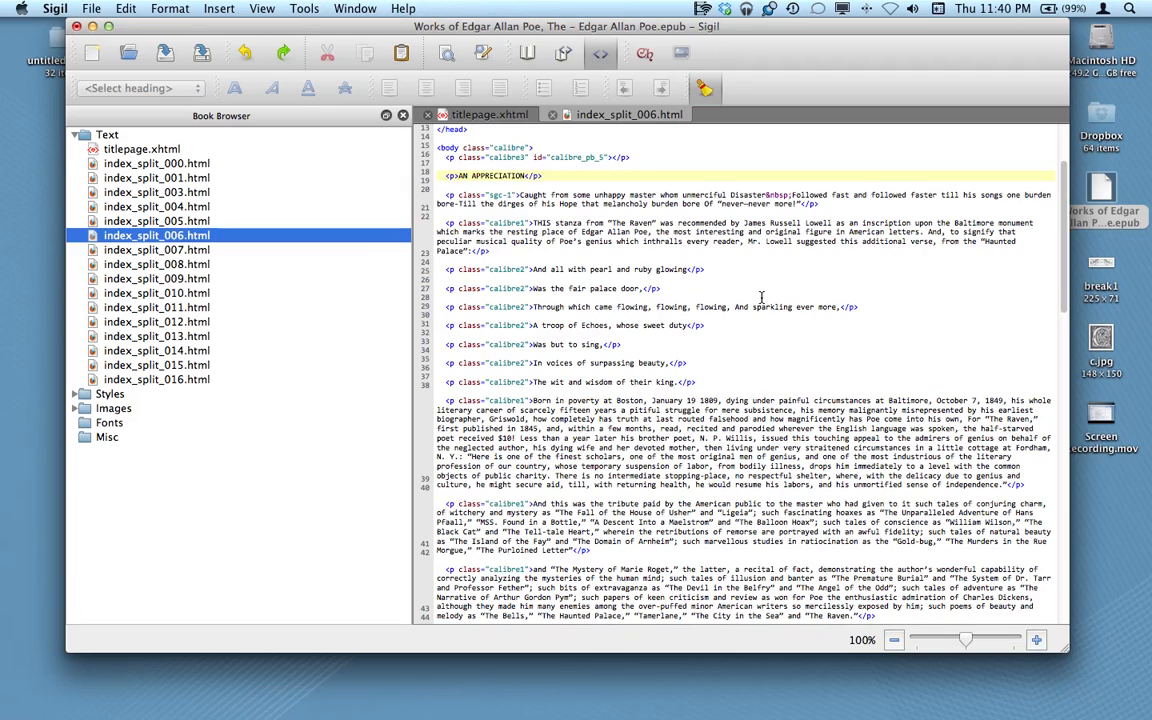
{"action": "key", "text": "super+equal"}
{"action": "key", "text": "super+equal"}
{"action": "key", "text": "super+equal"}
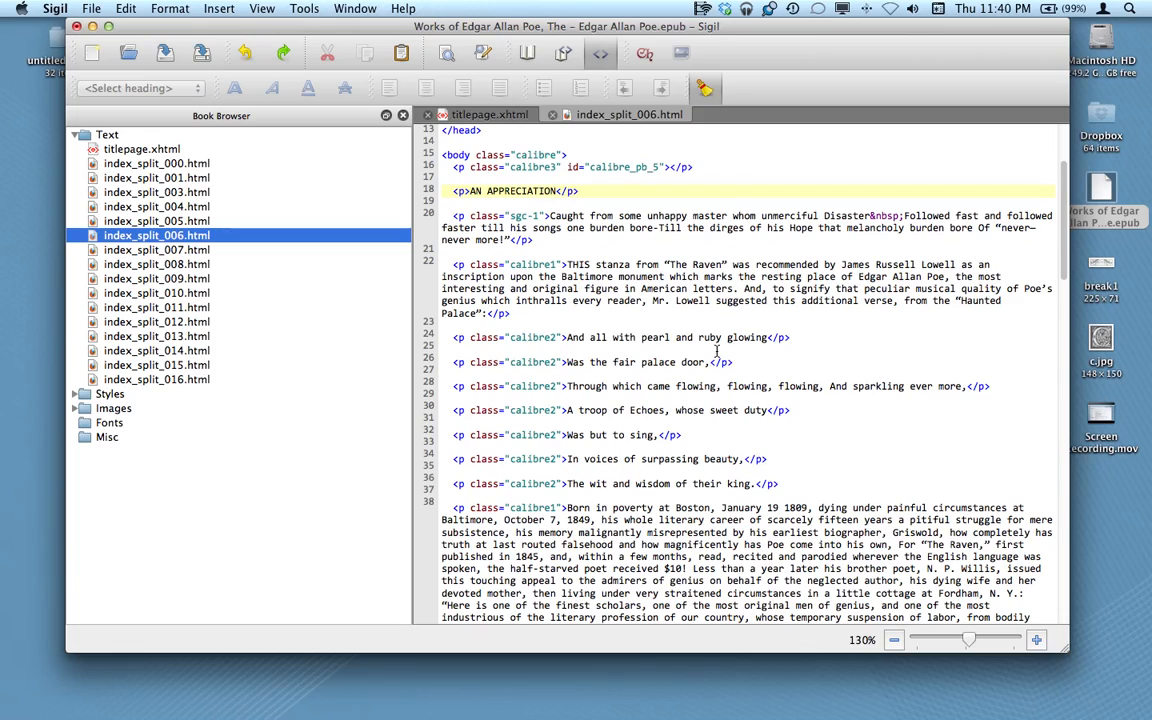
- Show index_split_006.html in Split View and replace the heading's word APPRECIATION with "Nice Introduction" in the rendered text
{"action": "left_click", "coordinate": [564, 54]}
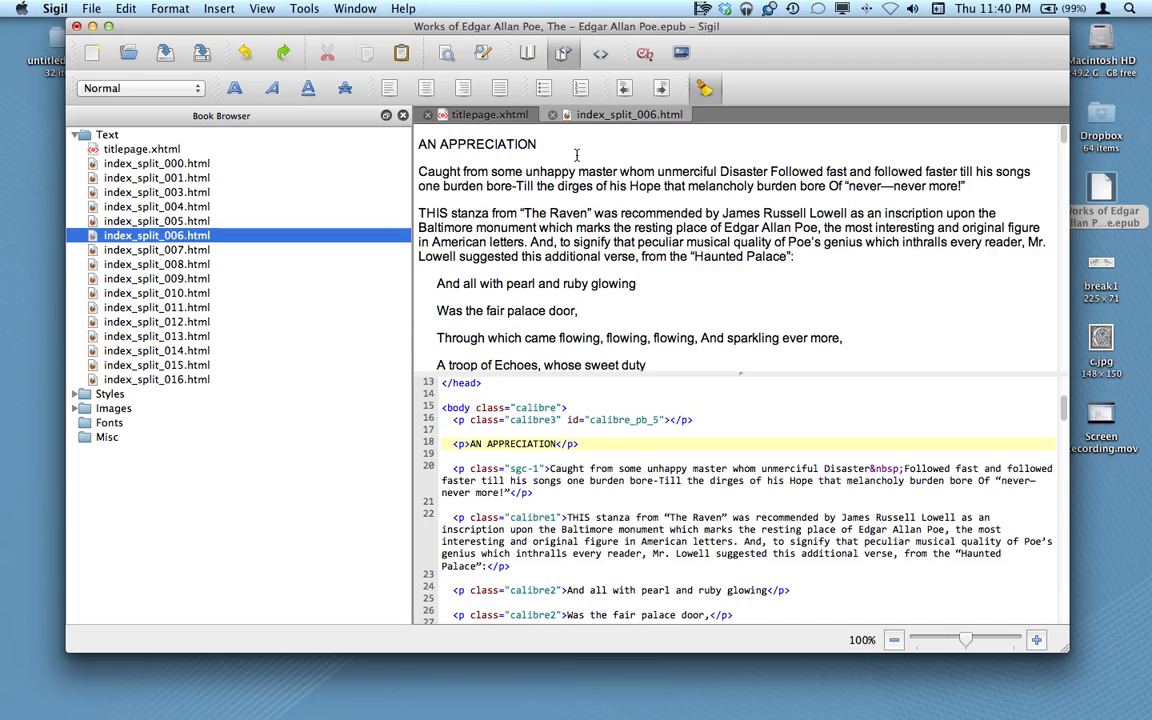
{"action": "left_click", "coordinate": [592, 57]}
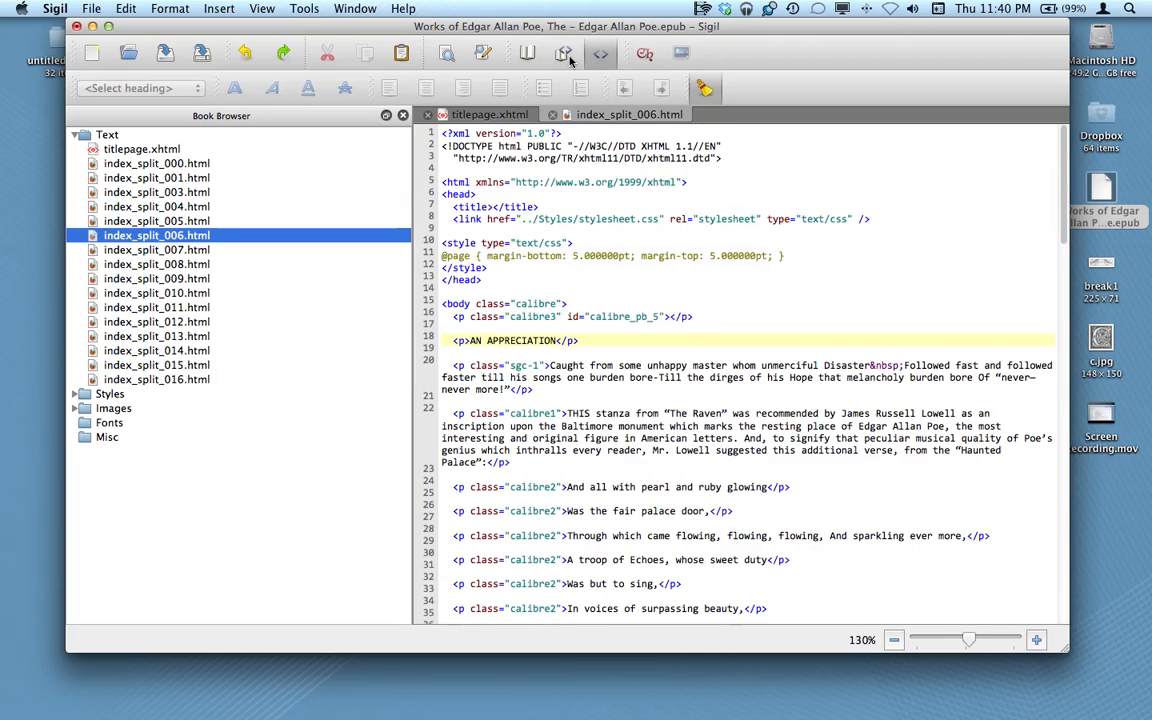
{"action": "left_click", "coordinate": [564, 56]}
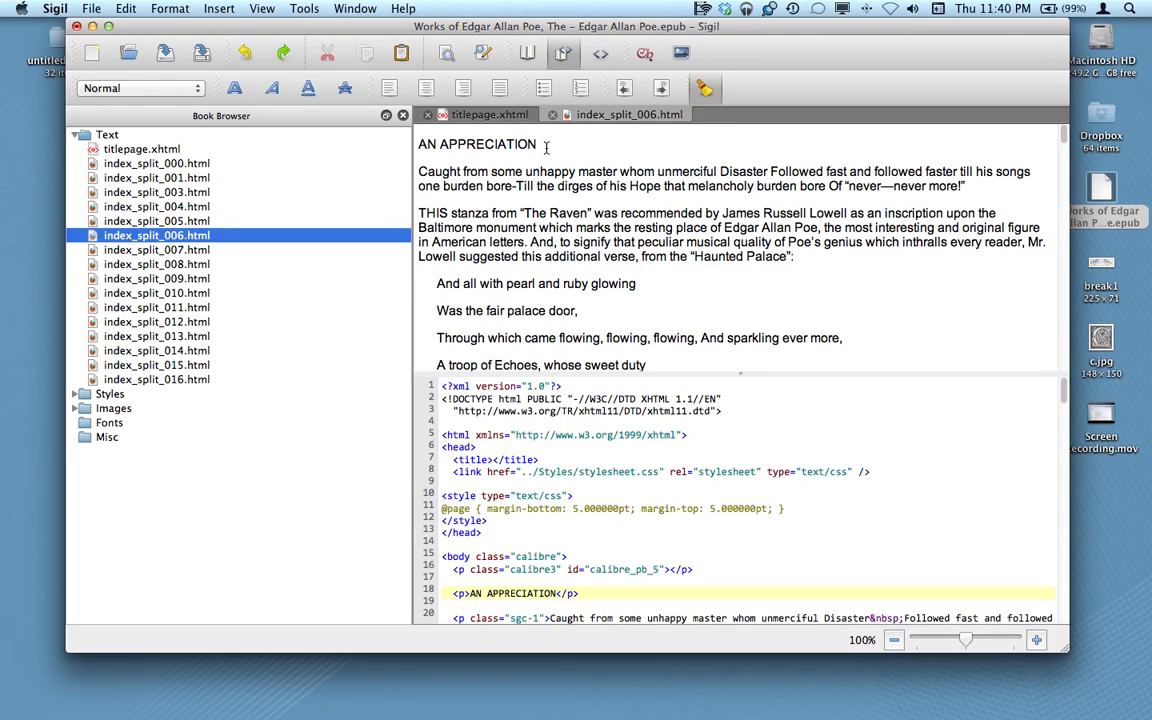
{"action": "key", "text": "BackSpace"}
{"action": "key", "text": "BackSpace"}
{"action": "key", "text": "BackSpace"}
{"action": "key", "text": "BackSpace"}
{"action": "key", "text": "BackSpace"}
{"action": "key", "text": "BackSpace"}
{"action": "key", "text": "BackSpace"}
{"action": "key", "text": "BackSpace"}
{"action": "key", "text": "BackSpace"}
{"action": "key", "text": "BackSpace"}
{"action": "key", "text": "BackSpace"}
{"action": "key", "text": "BackSpace"}
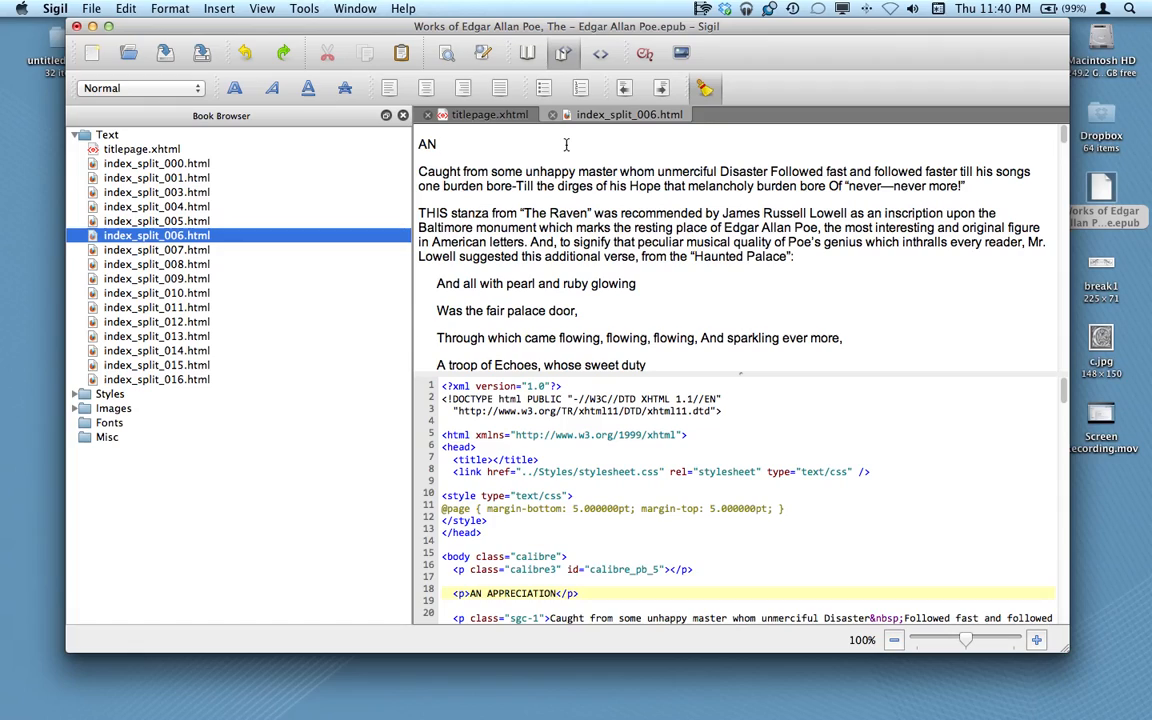
{"action": "type", "text": "Nice Introduction"}
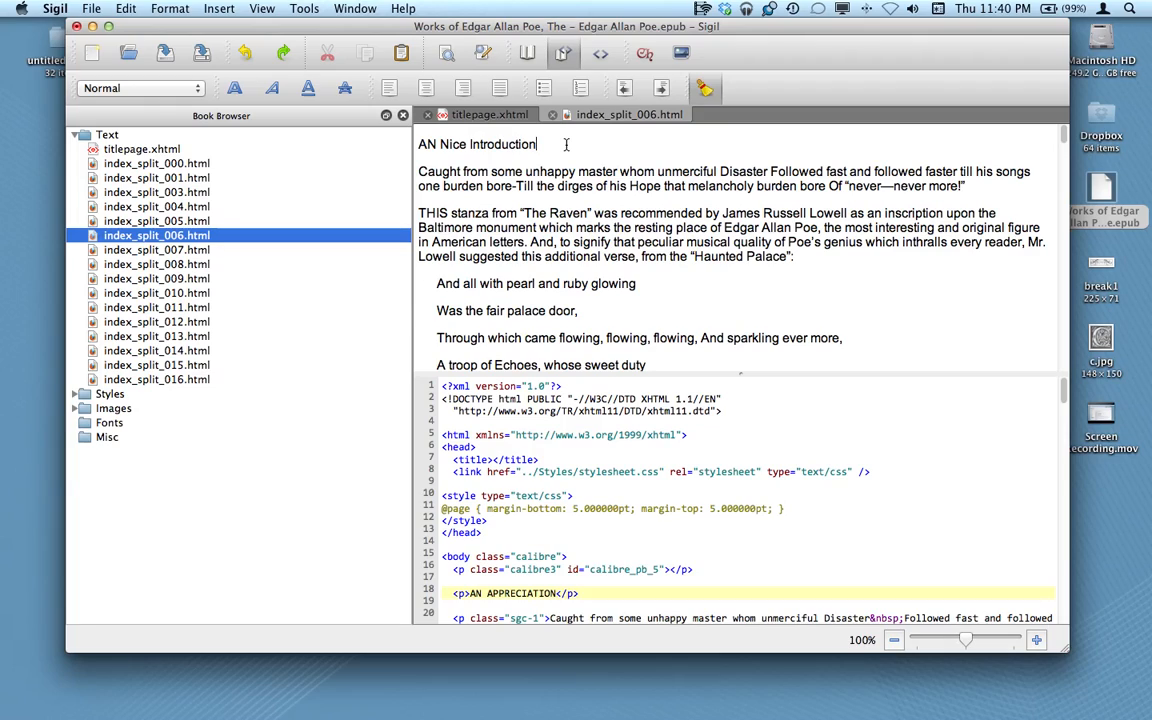
- Clear the heading line in the rendered text, and undo the heading edits to bring back AN APPRECIATION
{"action": "key", "text": "BackSpace"}
{"action": "key", "text": "BackSpace"}
{"action": "key", "text": "BackSpace"}
{"action": "key", "text": "BackSpace"}
{"action": "key", "text": "BackSpace"}
{"action": "key", "text": "BackSpace"}
{"action": "key", "text": "BackSpace"}
{"action": "key", "text": "BackSpace"}
{"action": "key", "text": "BackSpace"}
{"action": "key", "text": "BackSpace"}
{"action": "key", "text": "BackSpace"}
{"action": "key", "text": "BackSpace"}
{"action": "key", "text": "BackSpace"}
{"action": "key", "text": "BackSpace"}
{"action": "key", "text": "BackSpace"}
{"action": "key", "text": "BackSpace"}
{"action": "key", "text": "BackSpace"}
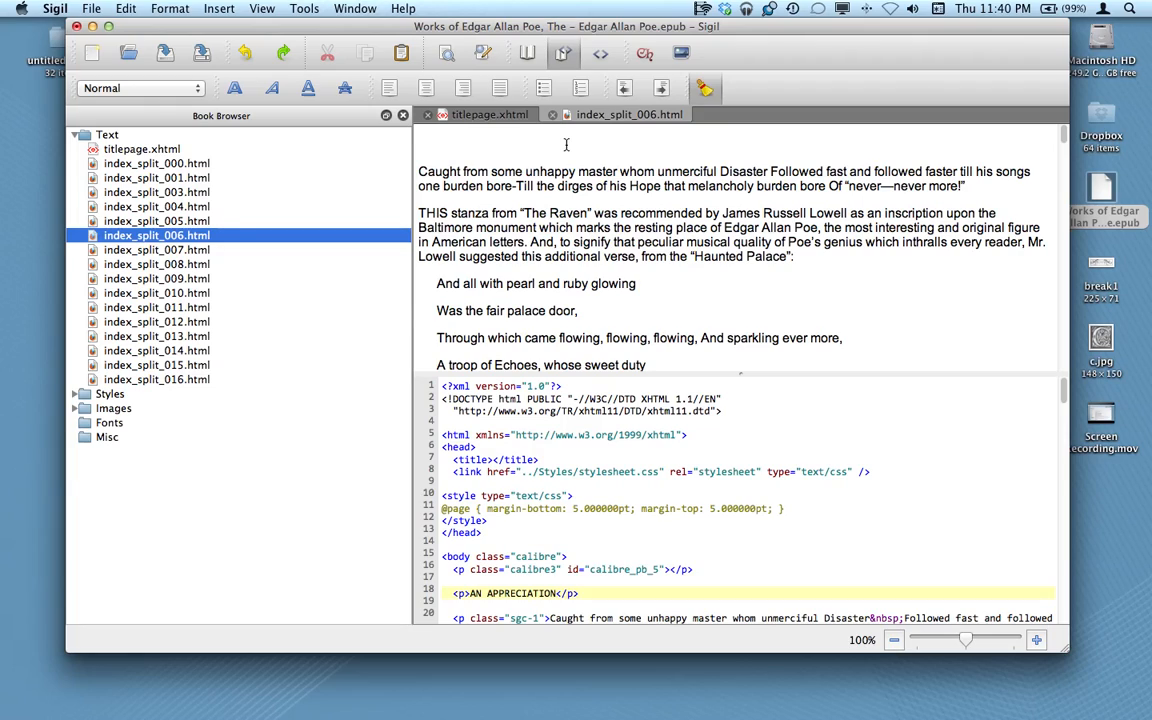
{"action": "key", "text": "super+z"}
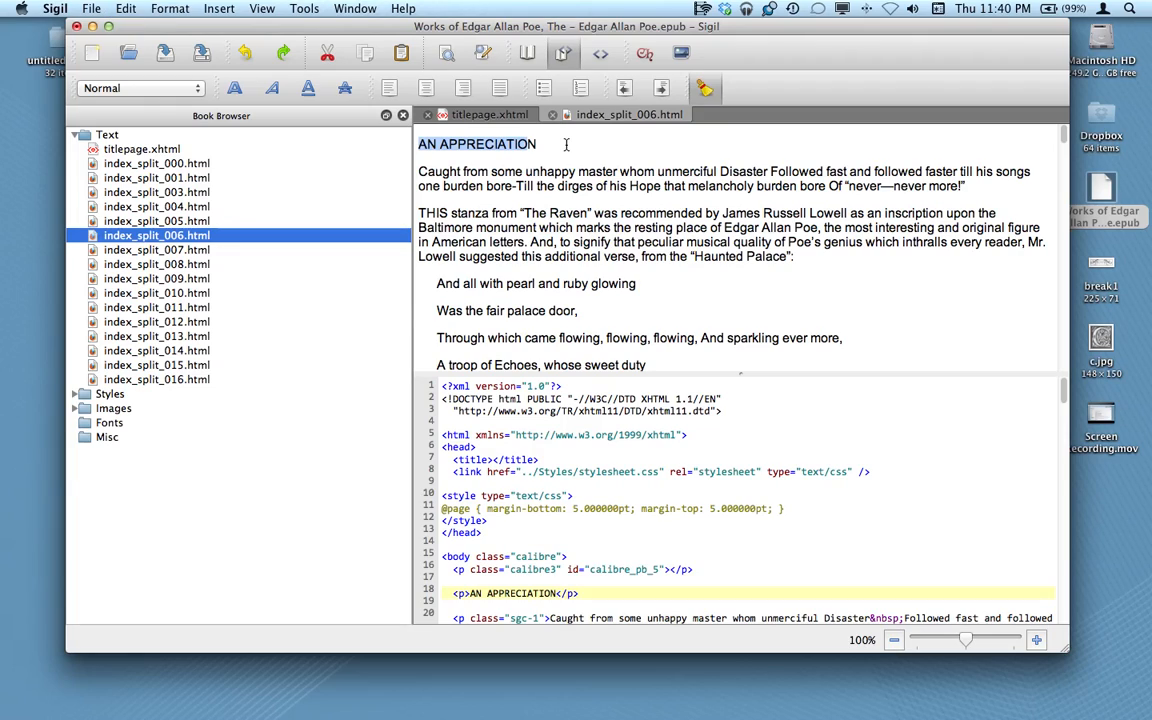
{"action": "left_click", "coordinate": [566, 145]}
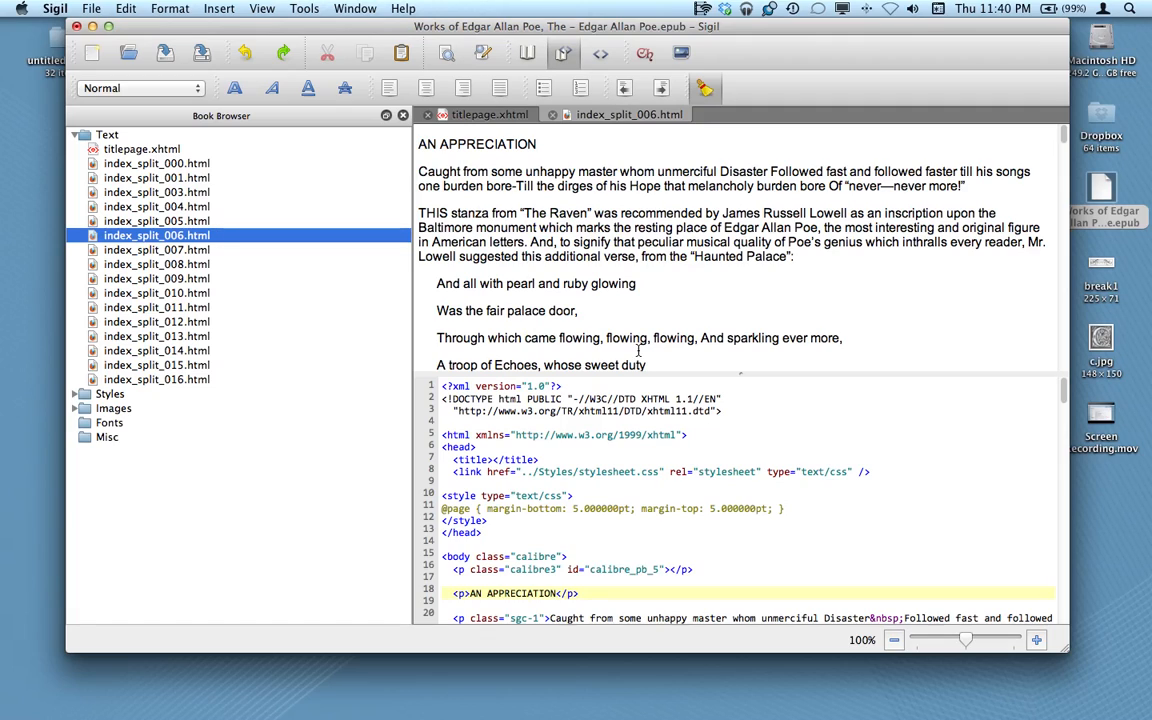
- Enlarge the code text to 160%, delete APPRECIATION from the heading paragraph in the code and show the page in Book View
{"action": "scroll", "coordinate": [733, 471], "scroll_direction": "down", "scroll_amount": 6}
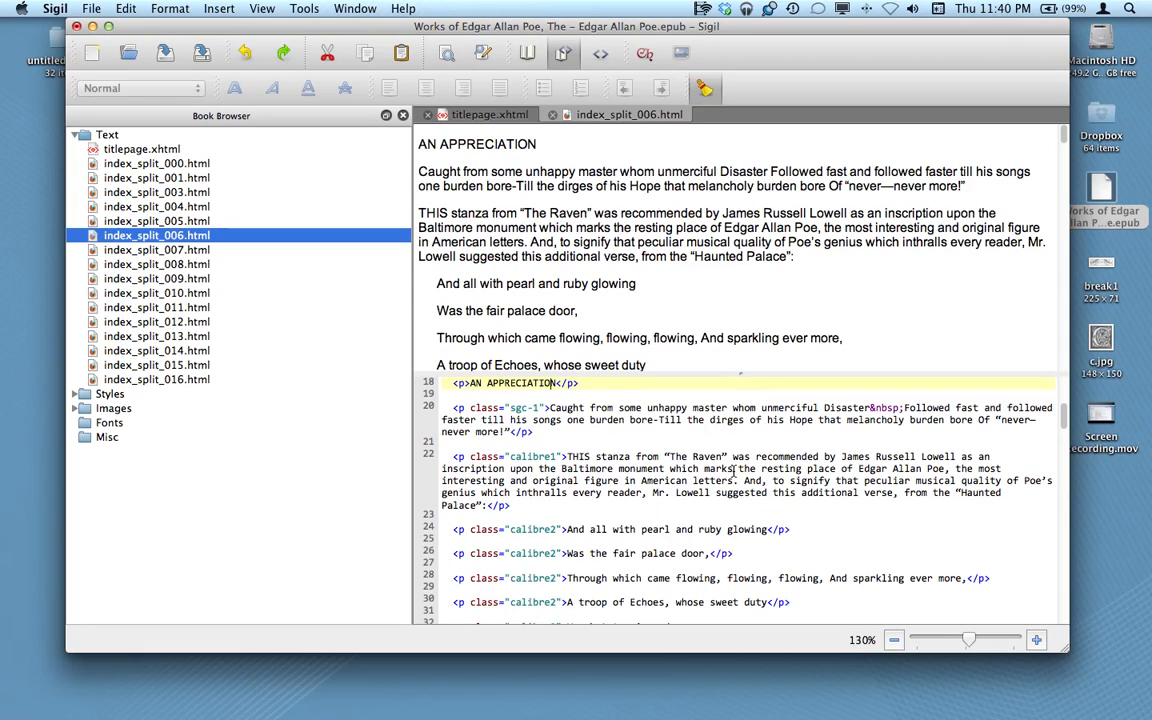
{"action": "scroll", "coordinate": [733, 471], "scroll_direction": "up", "scroll_amount": 3}
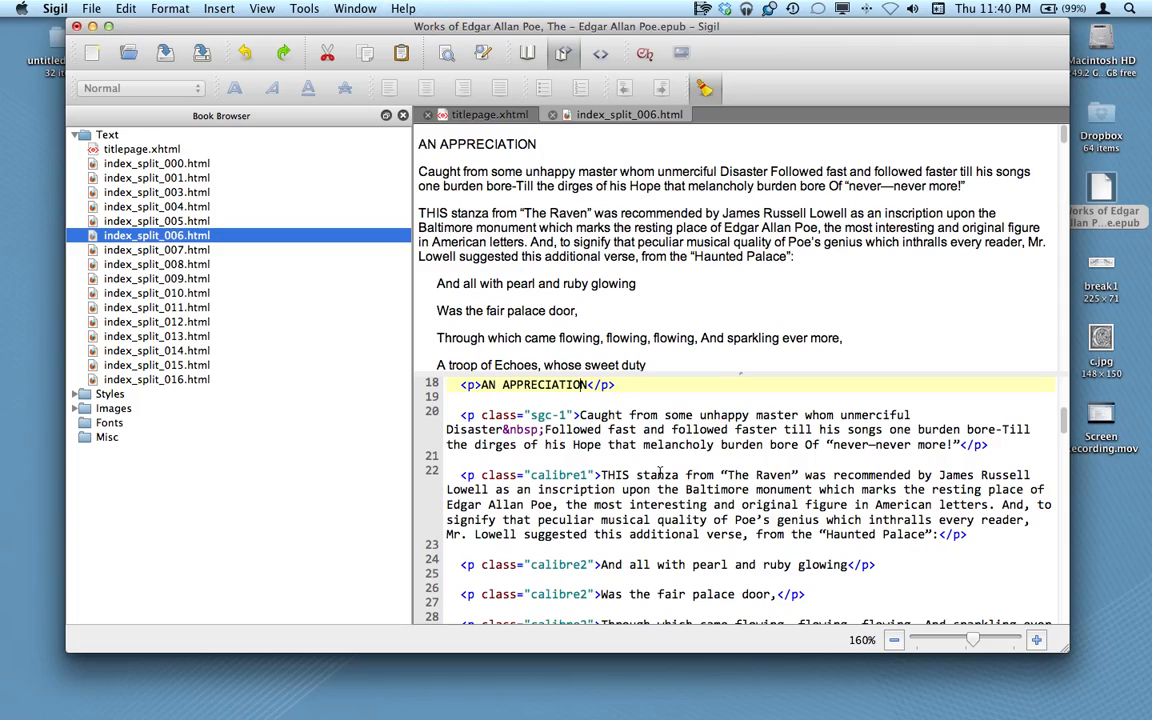
{"action": "key", "text": "BackSpace"}
{"action": "key", "text": "BackSpace"}
{"action": "key", "text": "BackSpace"}
{"action": "key", "text": "BackSpace"}
{"action": "key", "text": "BackSpace"}
{"action": "key", "text": "BackSpace"}
{"action": "key", "text": "BackSpace"}
{"action": "key", "text": "BackSpace"}
{"action": "key", "text": "BackSpace"}
{"action": "key", "text": "BackSpace"}
{"action": "key", "text": "BackSpace"}
{"action": "key", "text": "BackSpace"}
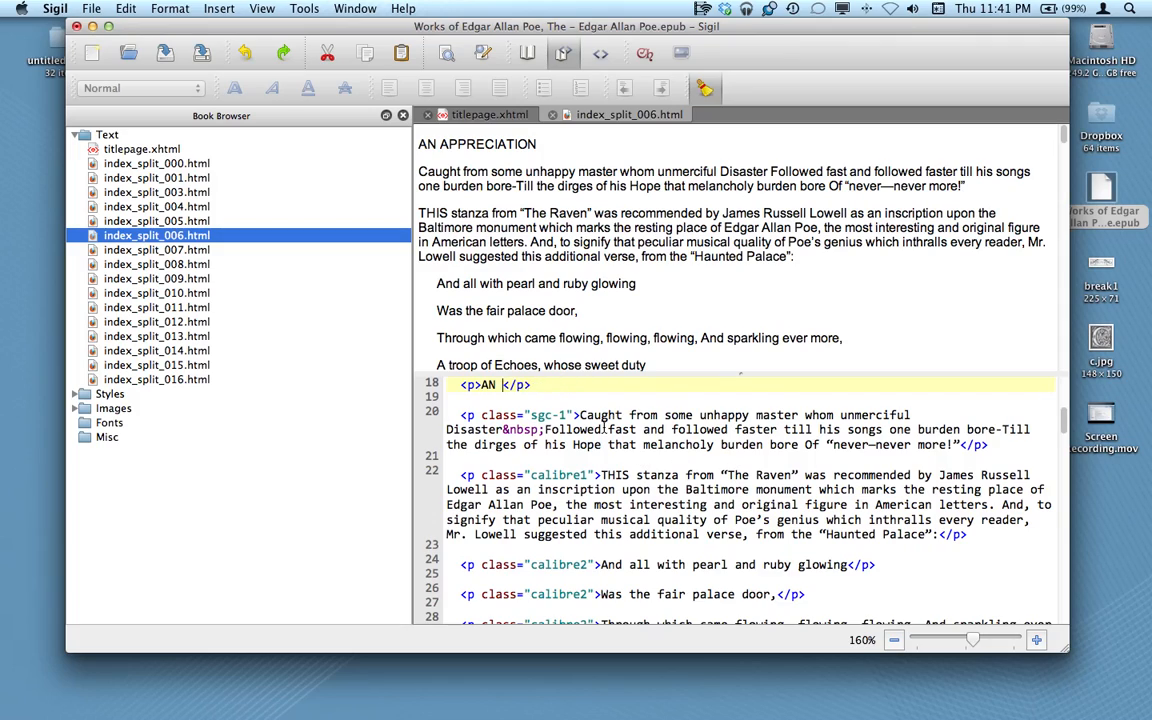
{"action": "key", "text": "super+s"}
{"action": "left_click", "coordinate": [527, 53]}
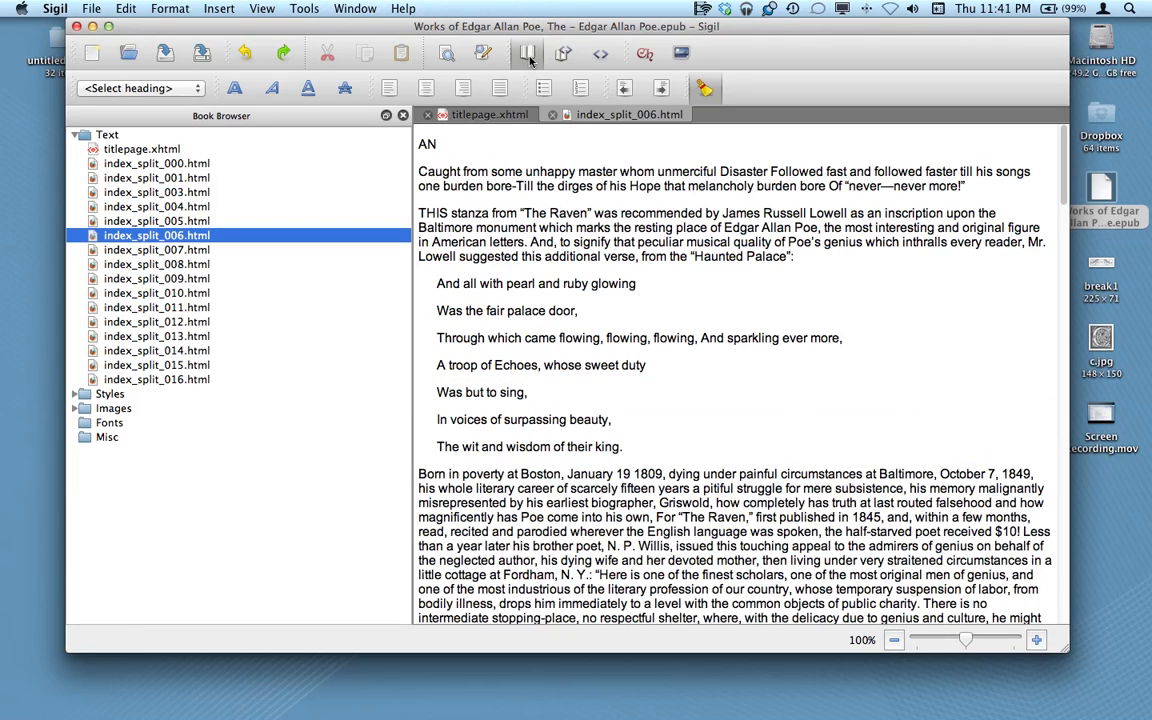
- Return to Split View and re-enter APPRECIATION after AN in the heading paragraph of the code
{"action": "left_click", "coordinate": [564, 54]}
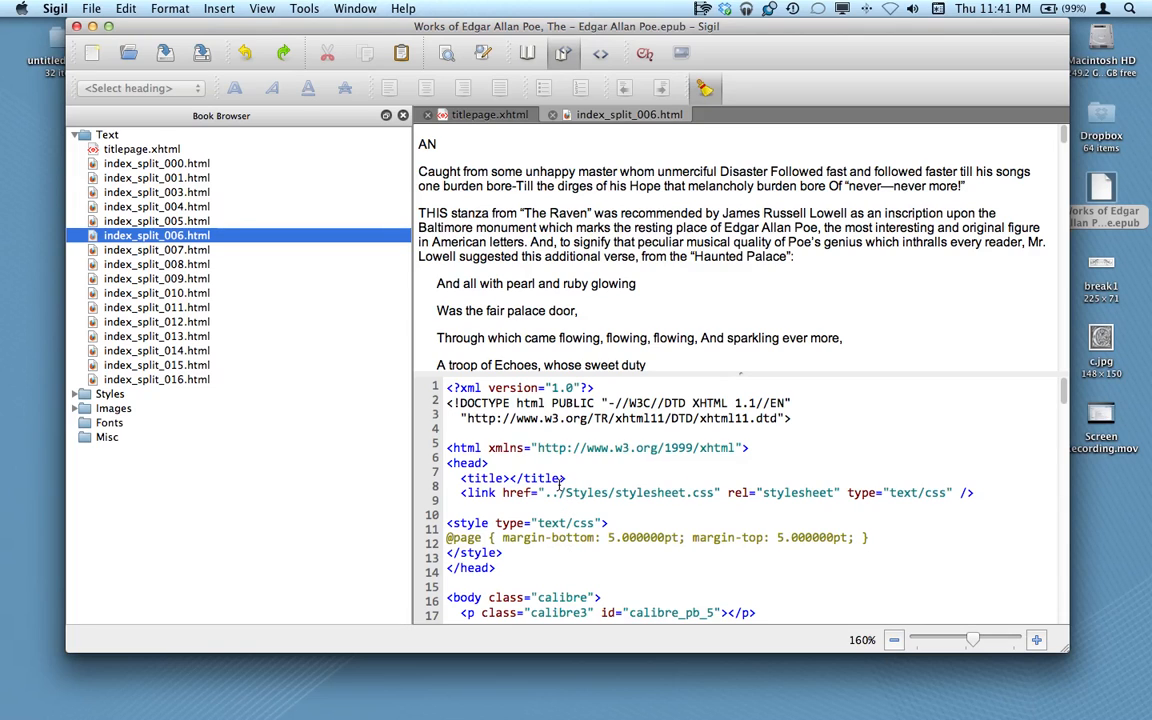
{"action": "key", "text": "super+Down"}
{"action": "scroll", "coordinate": [560, 484], "scroll_direction": "up", "scroll_amount": 10}
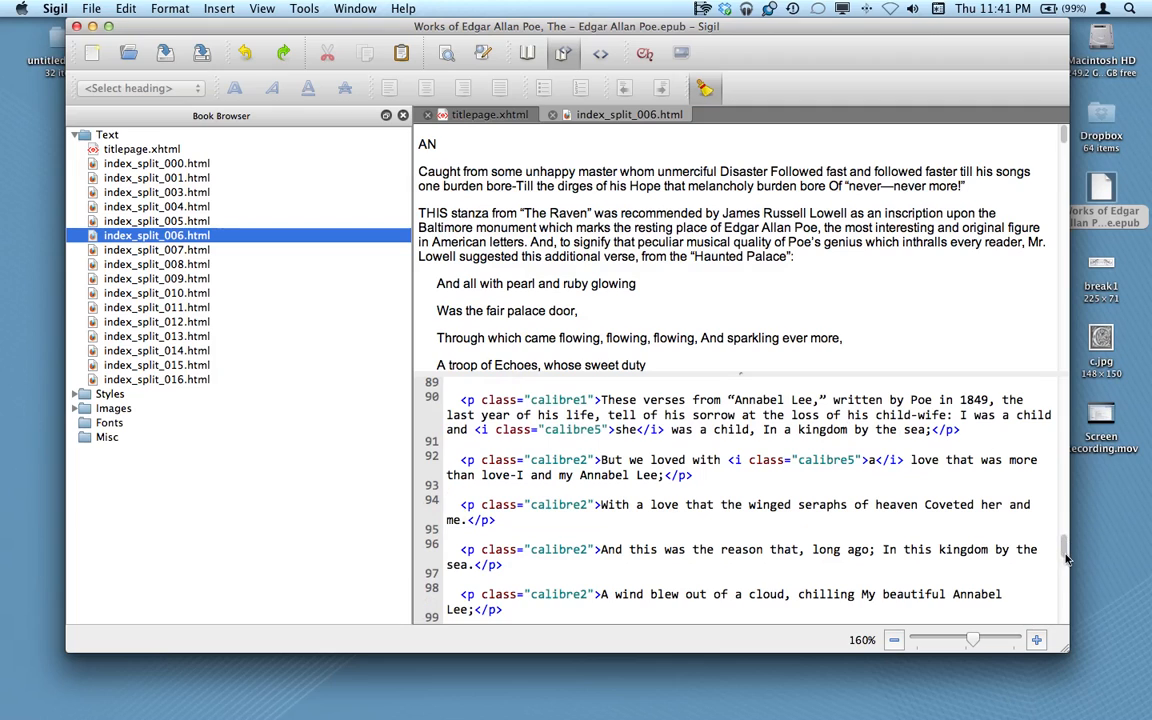
{"action": "left_click_drag", "start_coordinate": [1064, 552], "coordinate": [1062, 370]}
{"action": "left_click", "coordinate": [1012, 215]}
{"action": "key", "text": "super+Down"}
{"action": "left_click", "coordinate": [606, 534]}
{"action": "scroll", "coordinate": [605, 541], "scroll_direction": "down", "scroll_amount": 5}
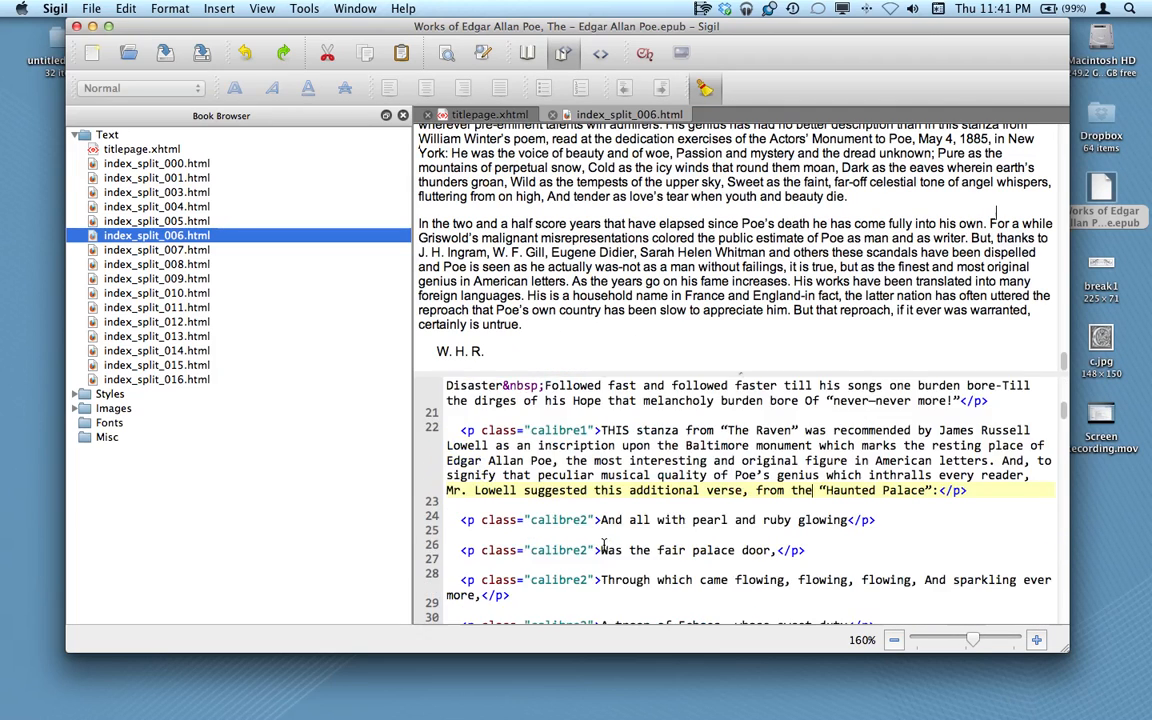
{"action": "scroll", "coordinate": [607, 537], "scroll_direction": "up", "scroll_amount": 5}
{"action": "scroll", "coordinate": [560, 500], "scroll_direction": "up", "scroll_amount": 3}
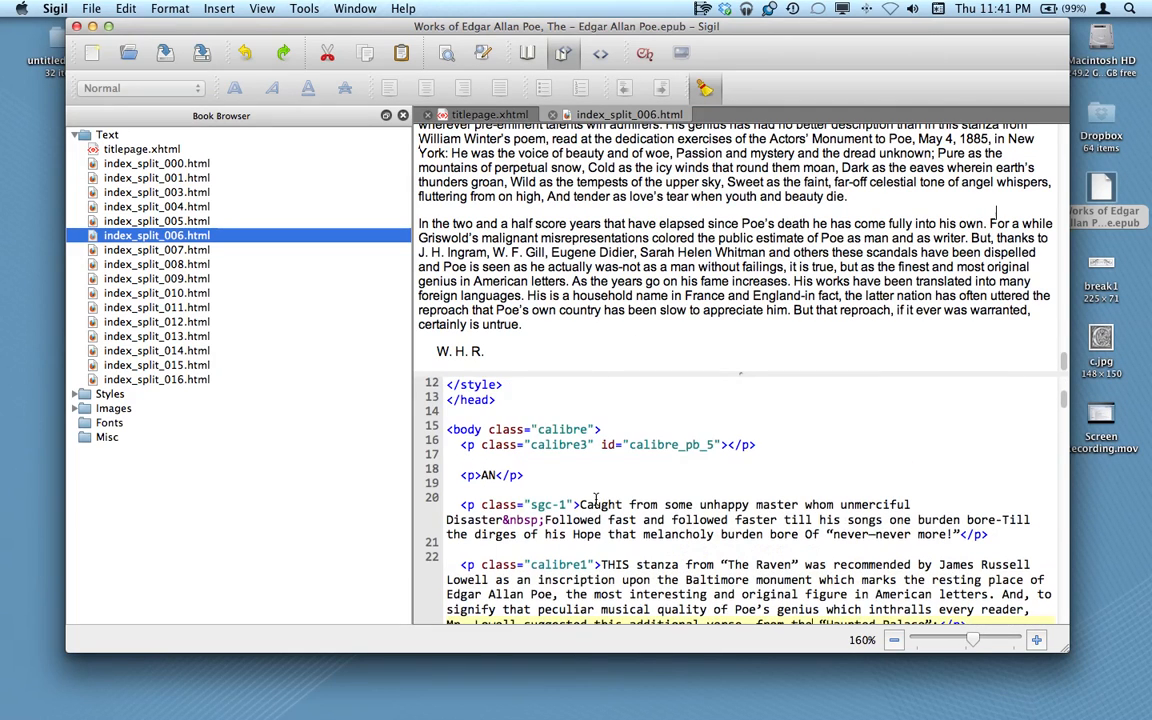
{"action": "left_click", "coordinate": [503, 476]}
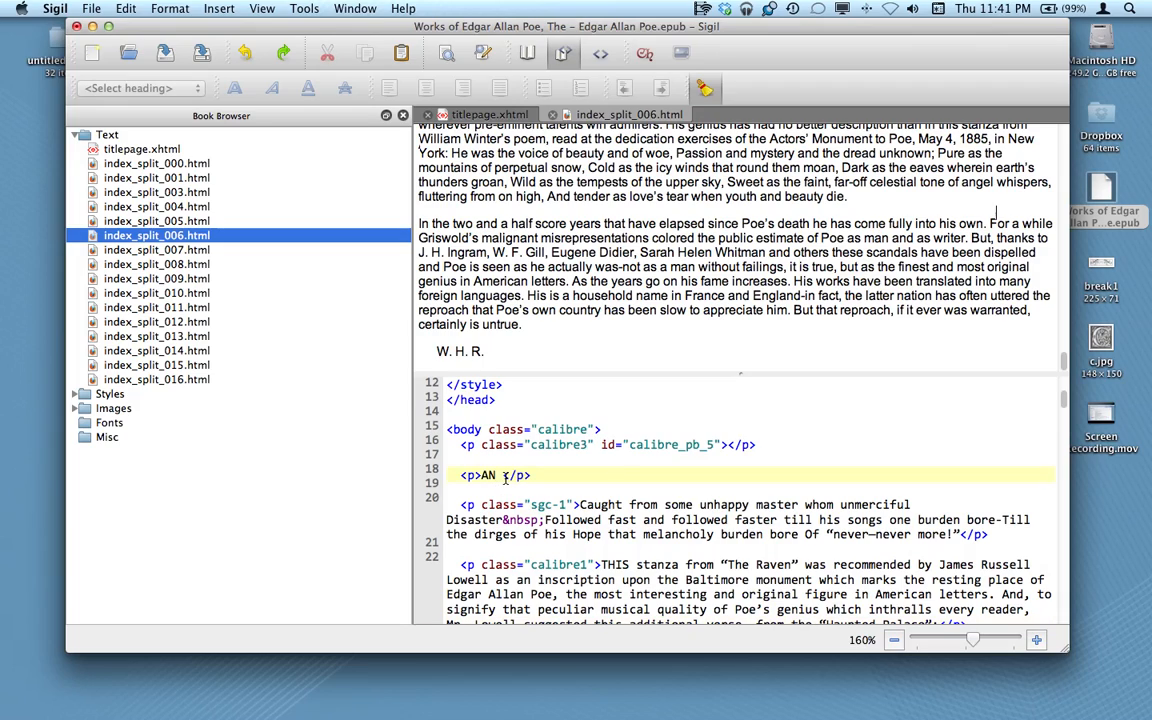
{"action": "type", "text": "APPRECIATION"}
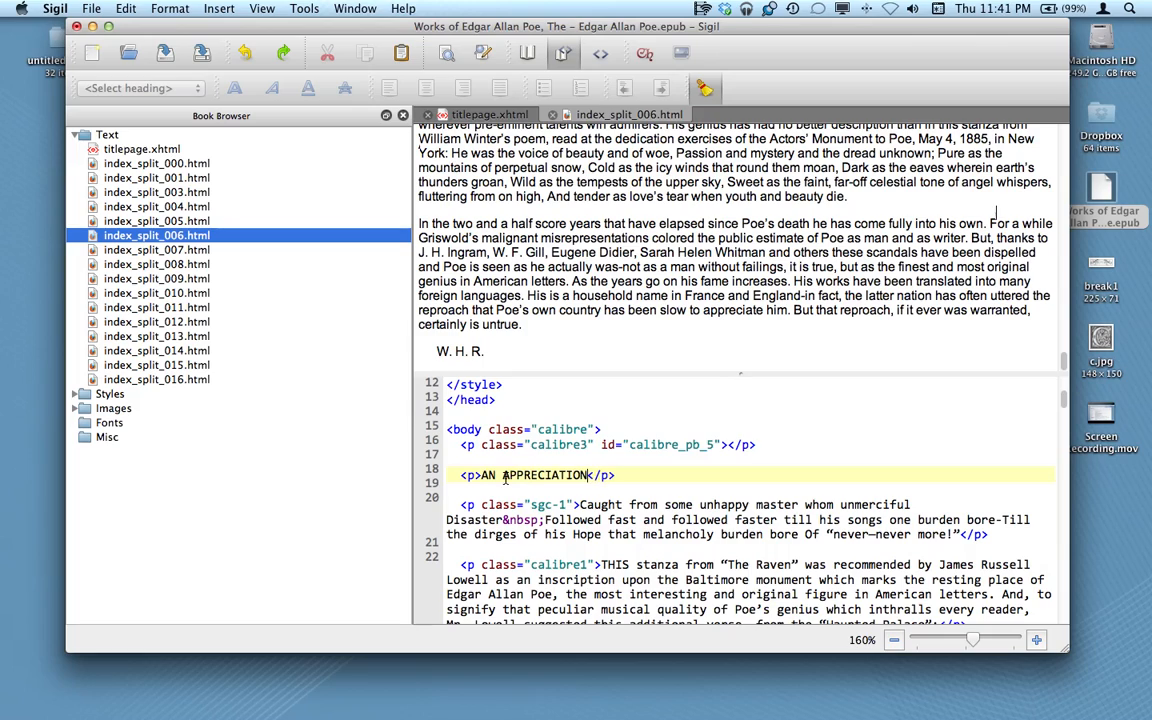
- Refresh the rendered text from the edited code and save the EPUB
{"action": "left_click", "coordinate": [587, 297]}
{"action": "key", "text": "super+s"}
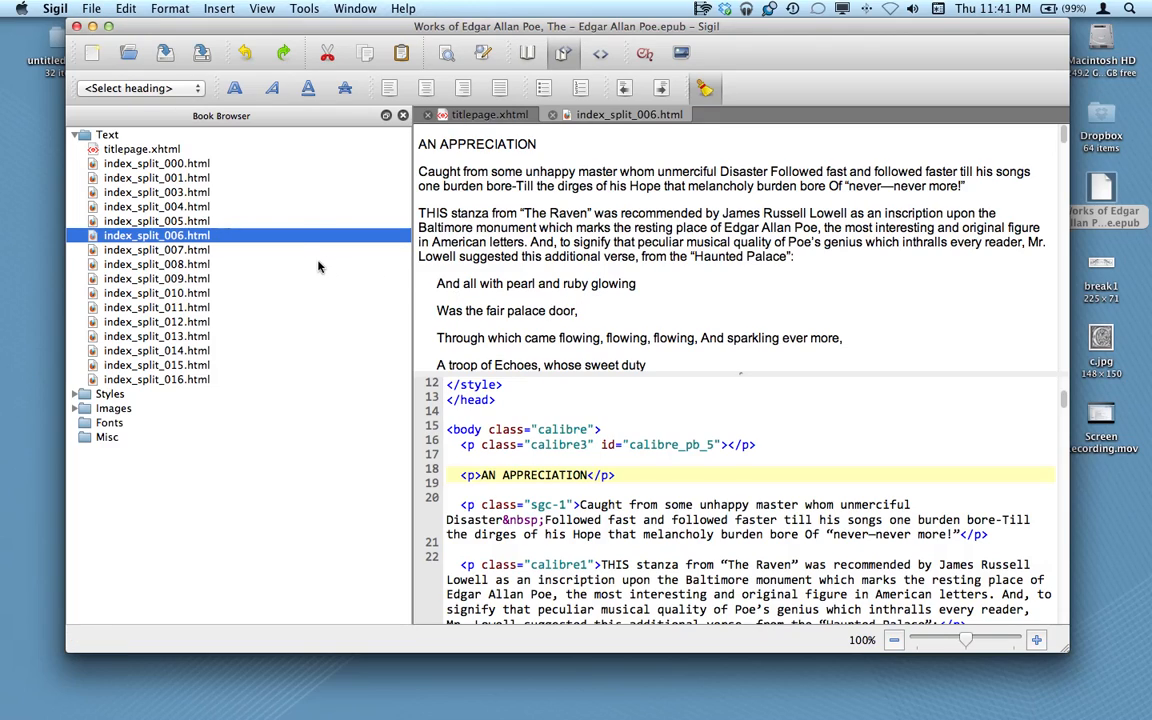
{"action": "left_click", "coordinate": [95, 8]}
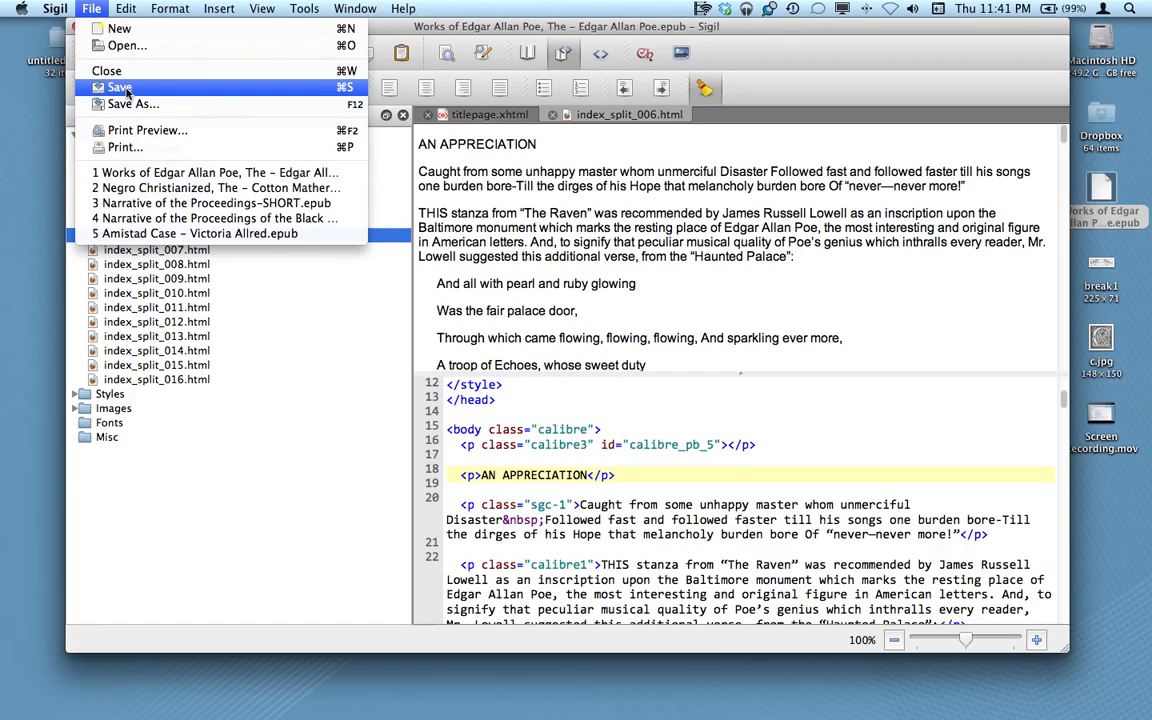
{"action": "left_click", "coordinate": [122, 88]}
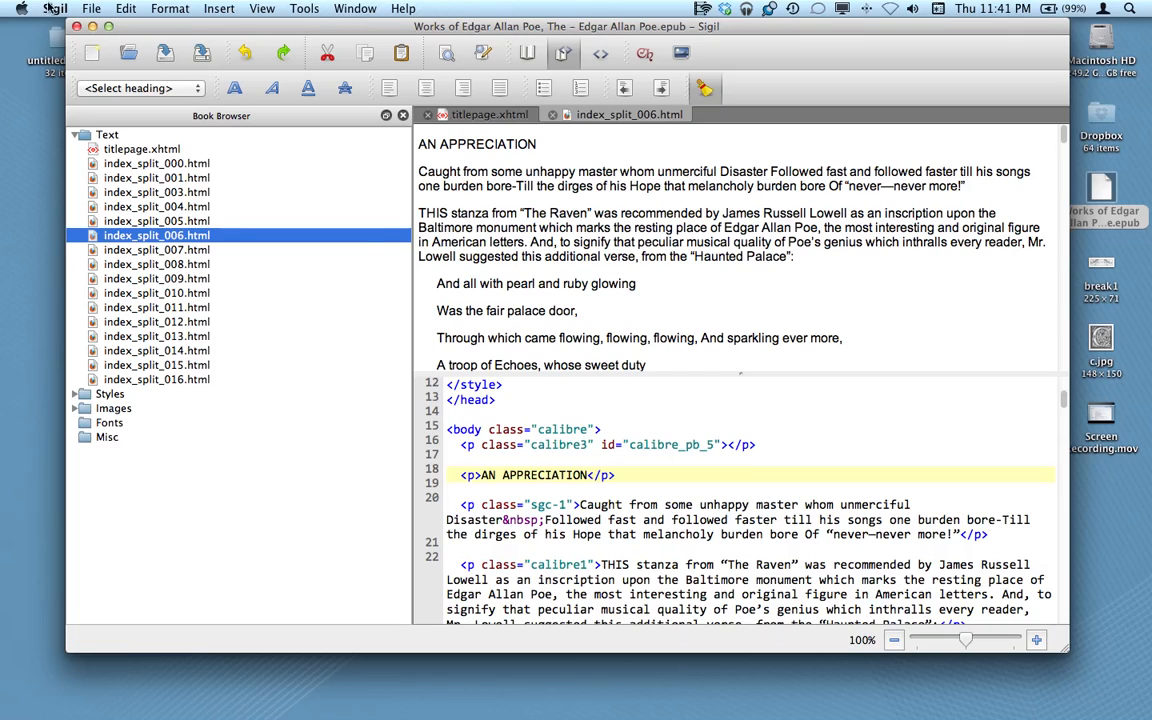
{"action": "left_click", "coordinate": [91, 8]}
{"action": "mouse_move", "coordinate": [183, 6]}
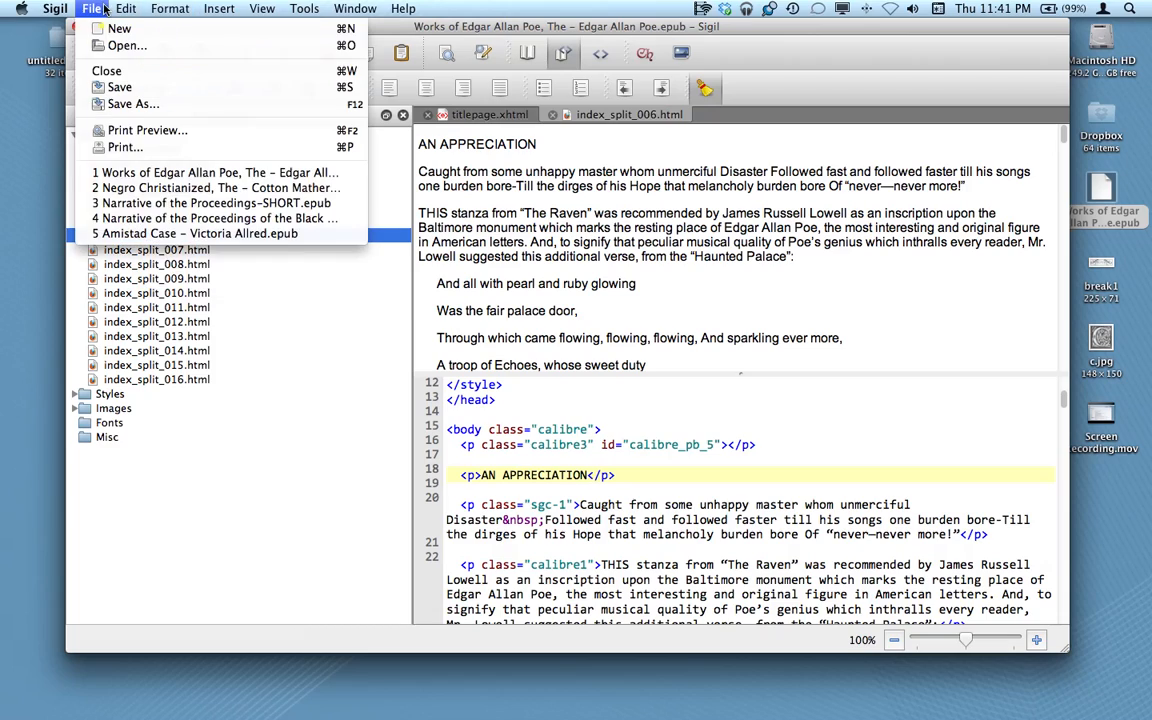
{"action": "left_click", "coordinate": [740, 357]}
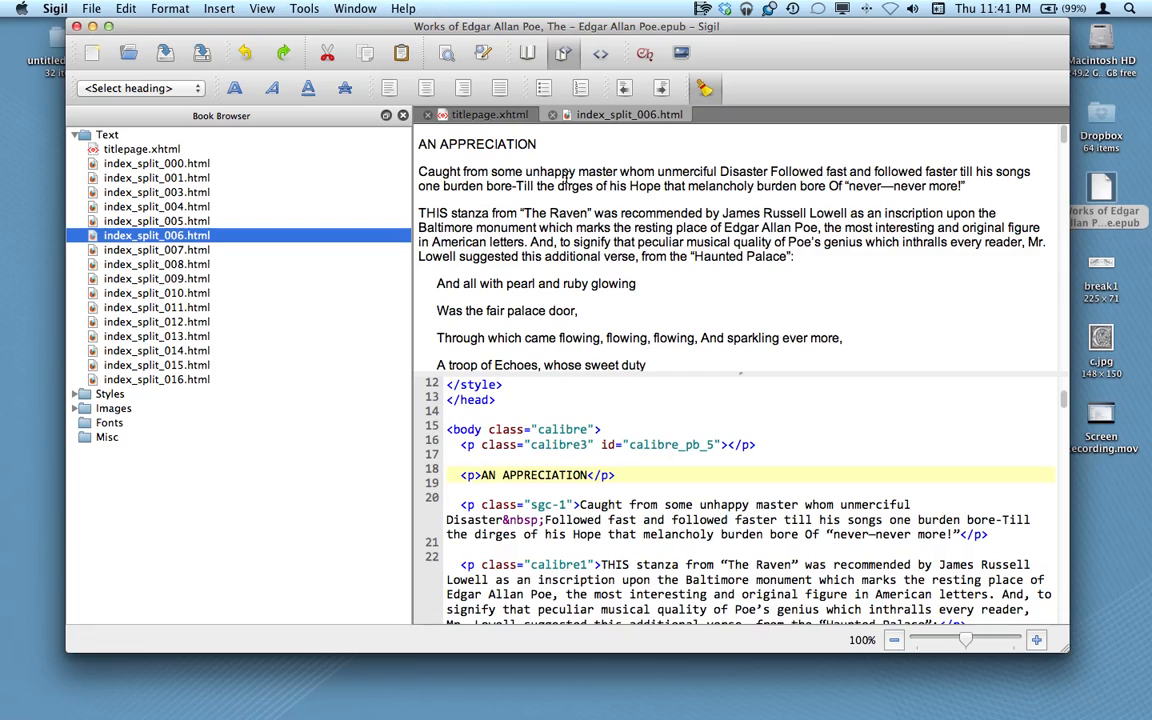
- View index_split_006.html in Book View, Split View and Code View in turn, examining the code from its first line
{"action": "left_click", "coordinate": [528, 54]}
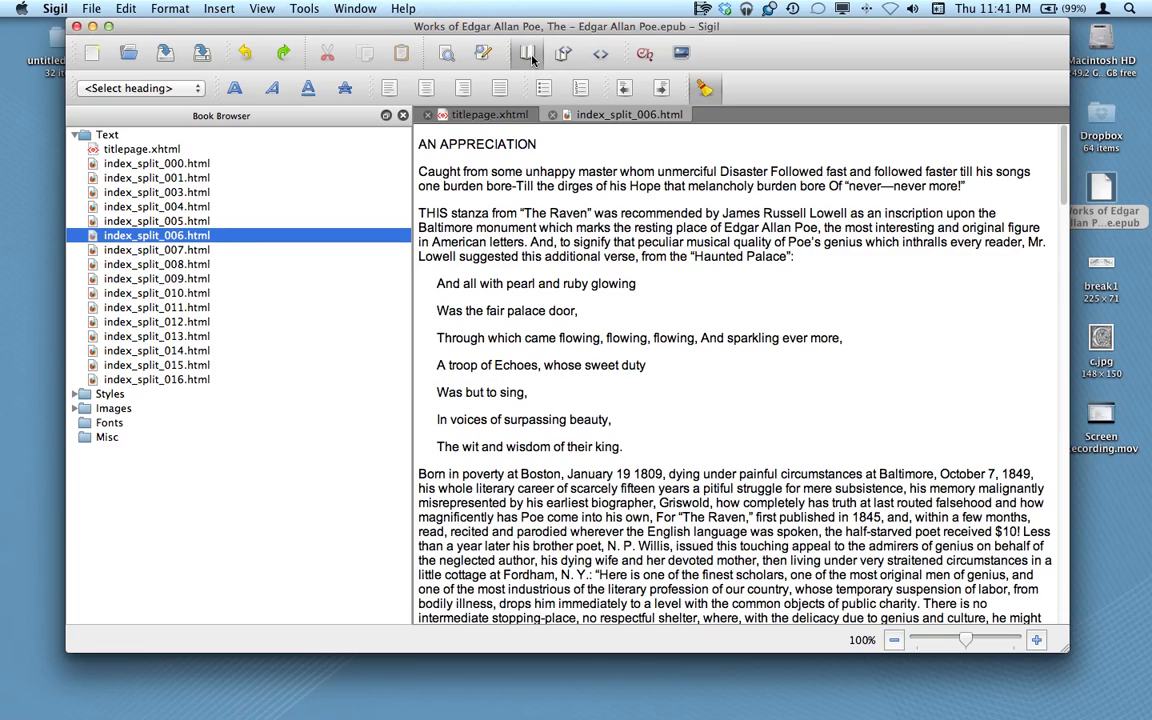
{"action": "left_click", "coordinate": [563, 54]}
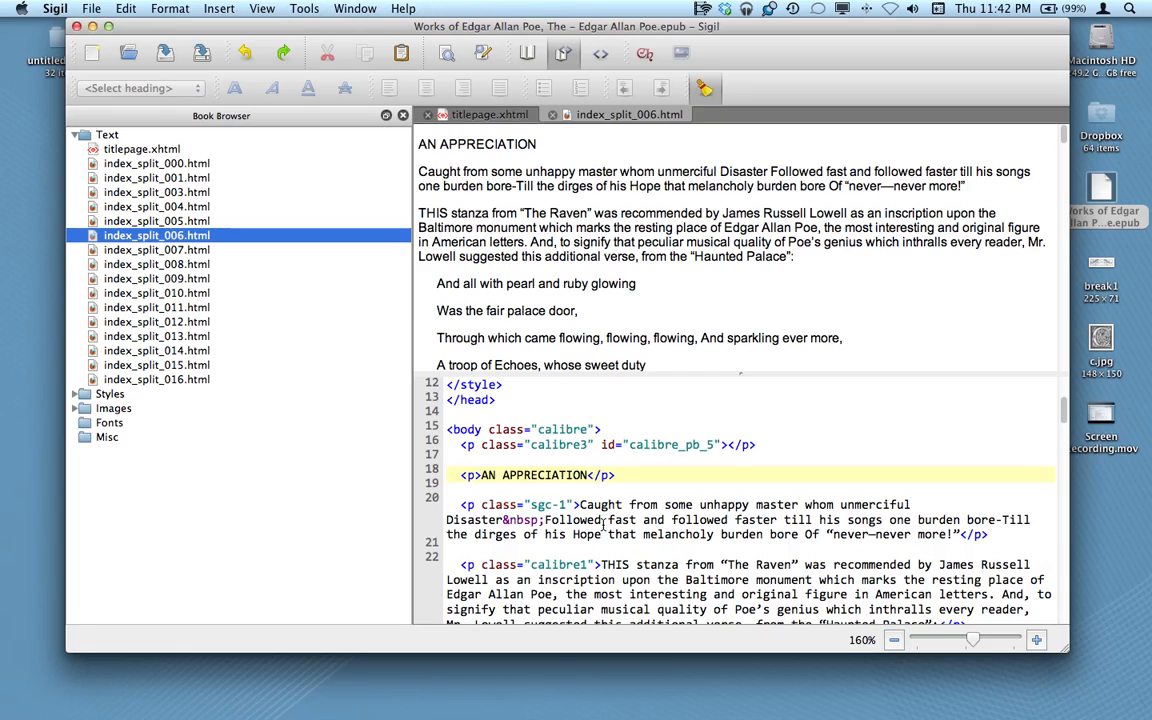
{"action": "left_click", "coordinate": [600, 50]}
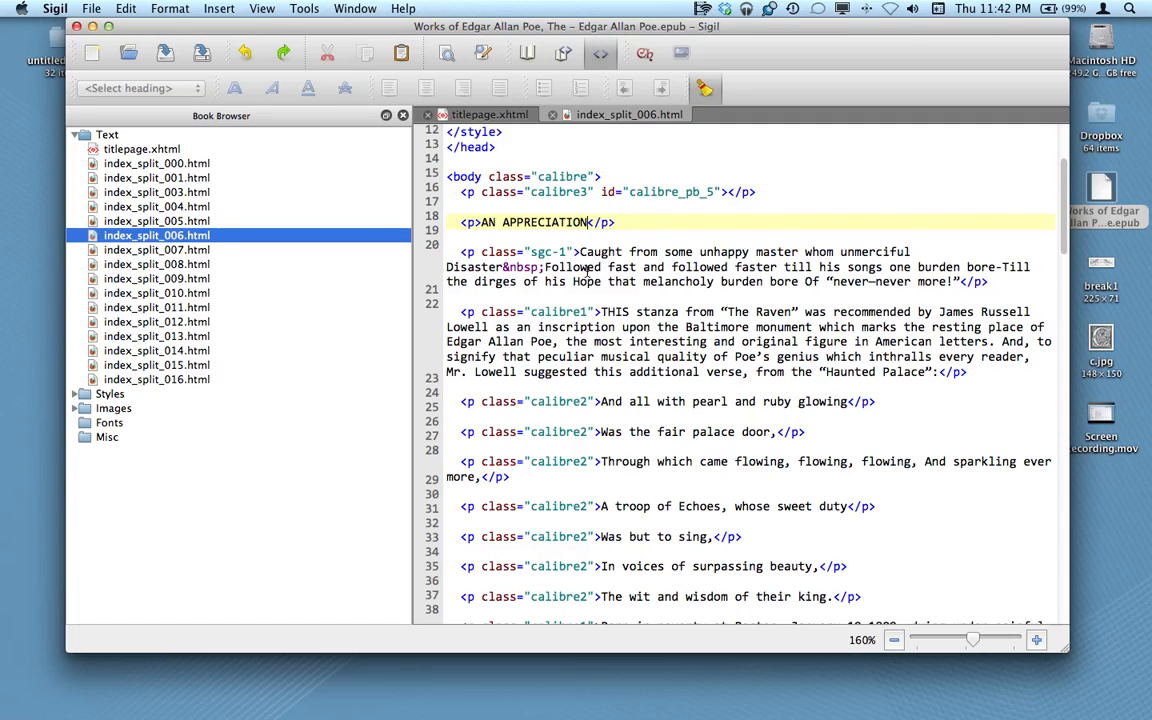
{"action": "scroll", "coordinate": [588, 268], "scroll_direction": "up", "scroll_amount": 5}
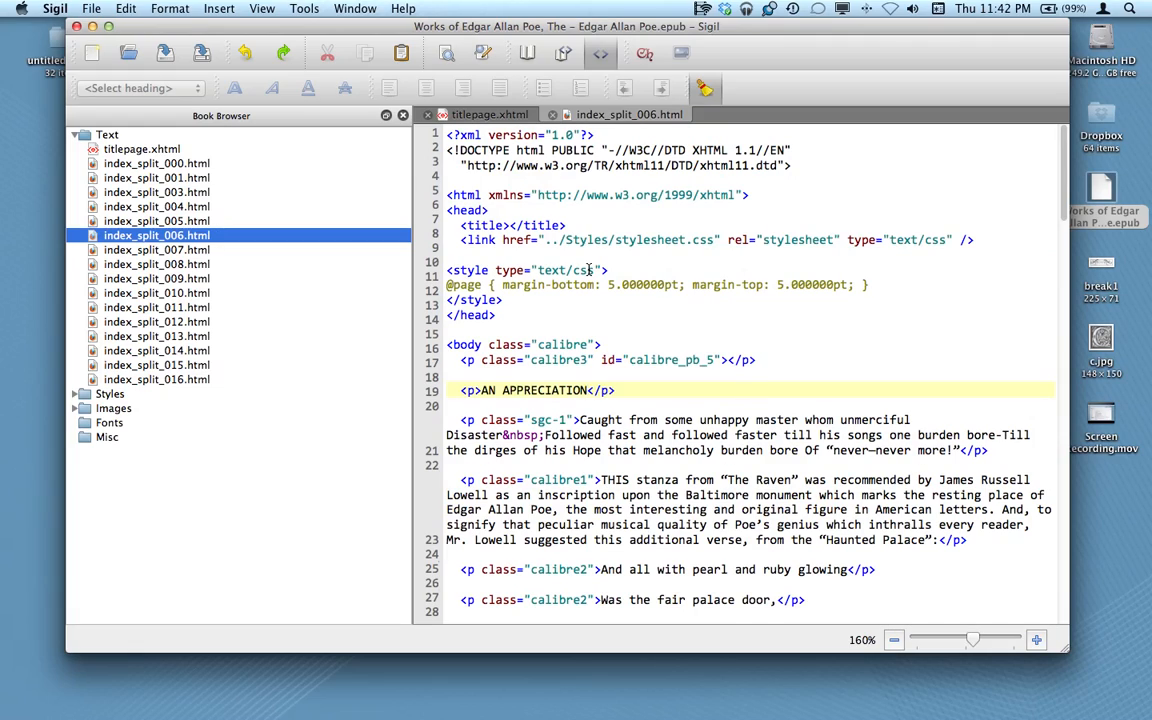
- Expand the Styles folder and open stylesheet.css
{"action": "left_click", "coordinate": [75, 395]}
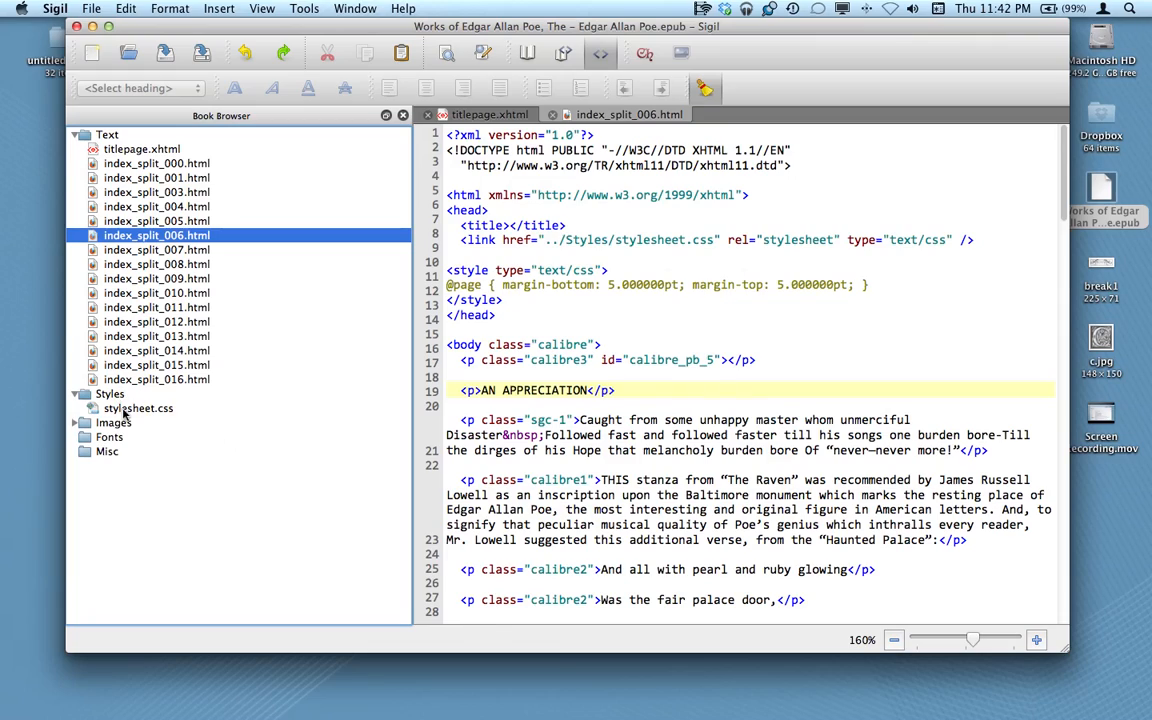
{"action": "left_click", "coordinate": [75, 395]}
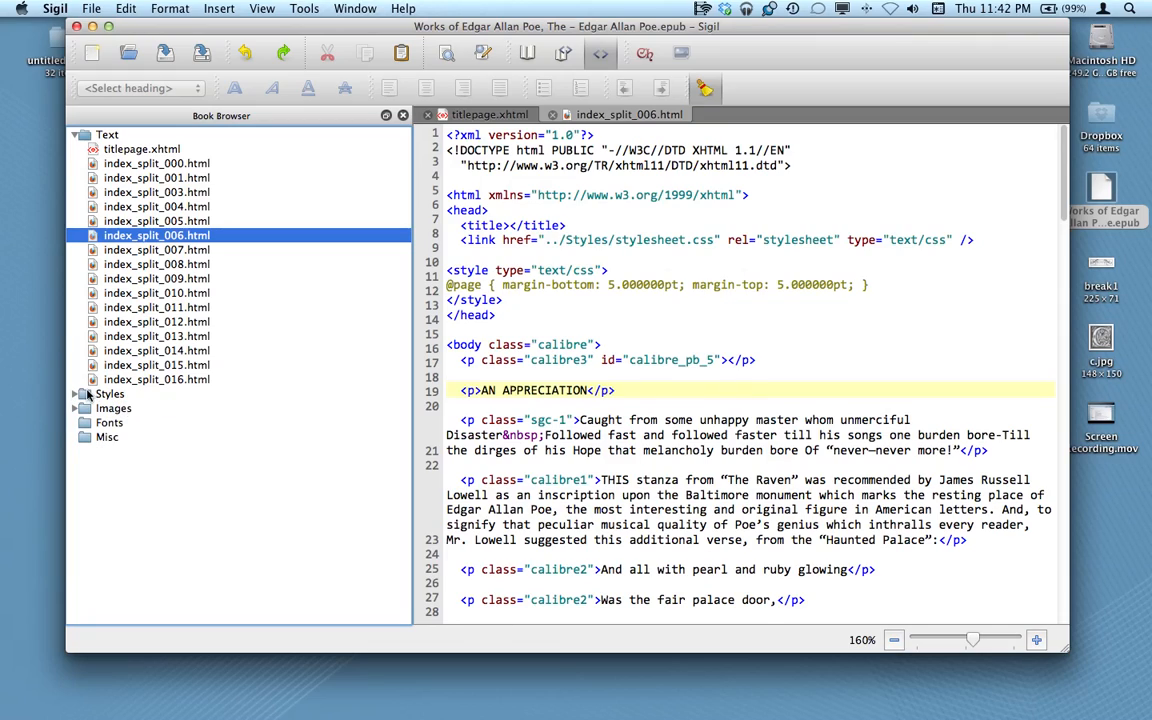
{"action": "left_click", "coordinate": [74, 397]}
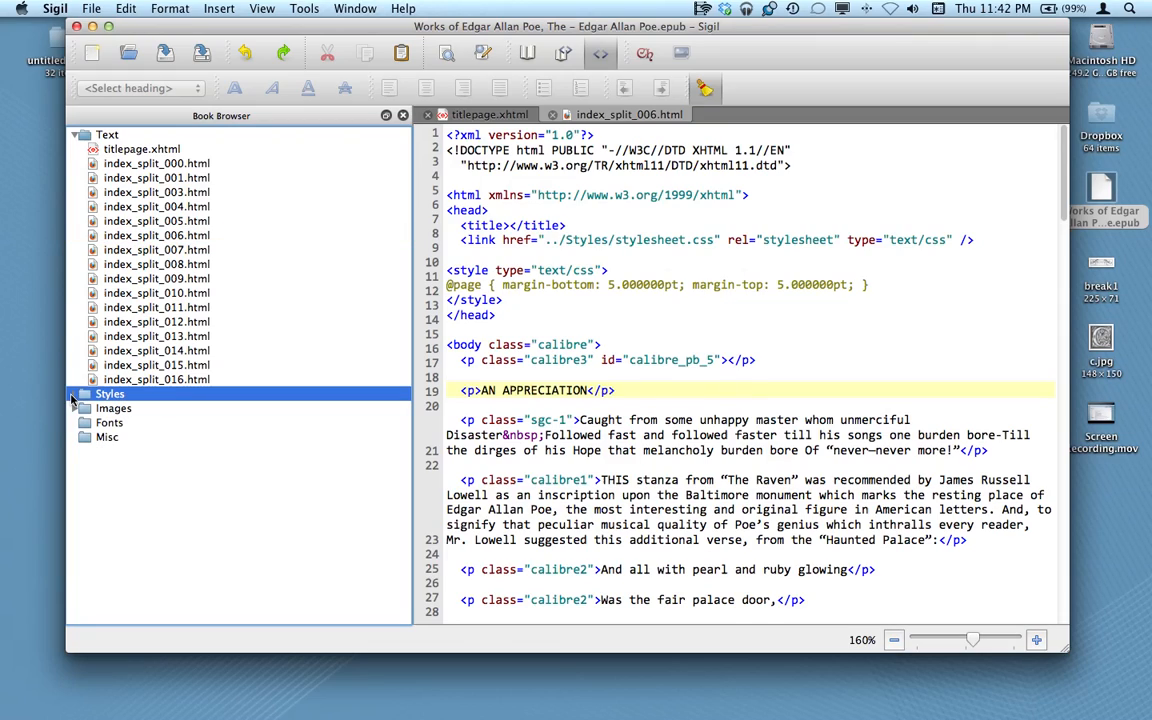
{"action": "left_click", "coordinate": [74, 396]}
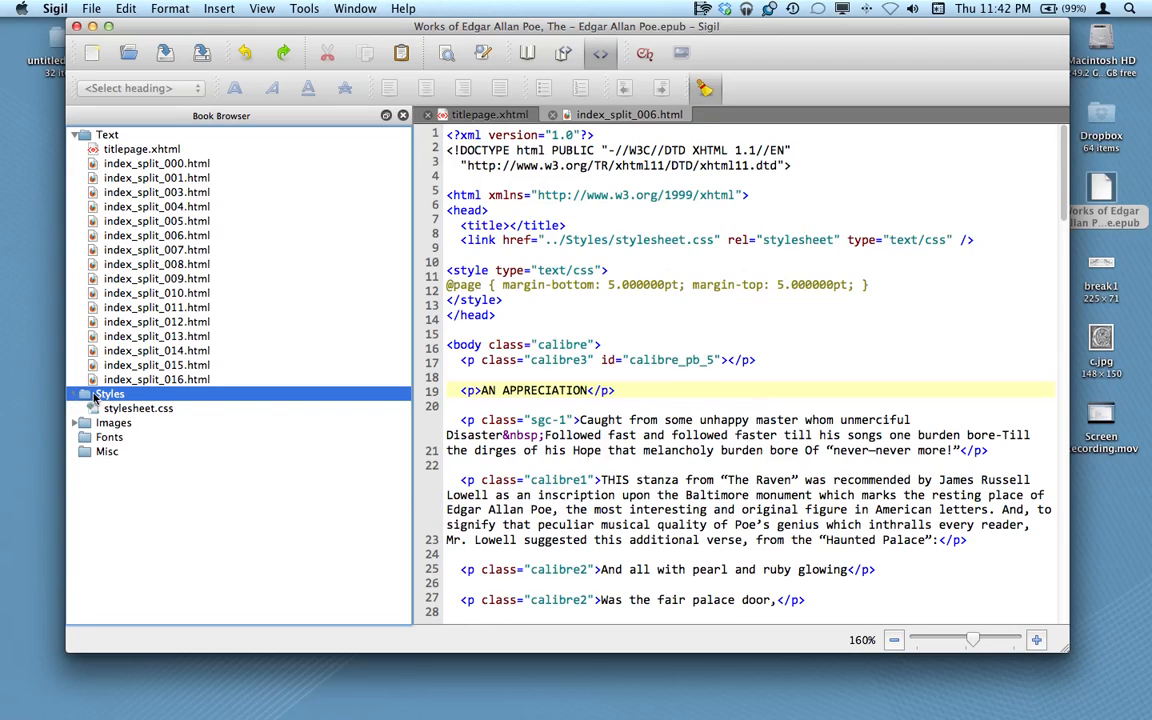
{"action": "left_click", "coordinate": [122, 410]}
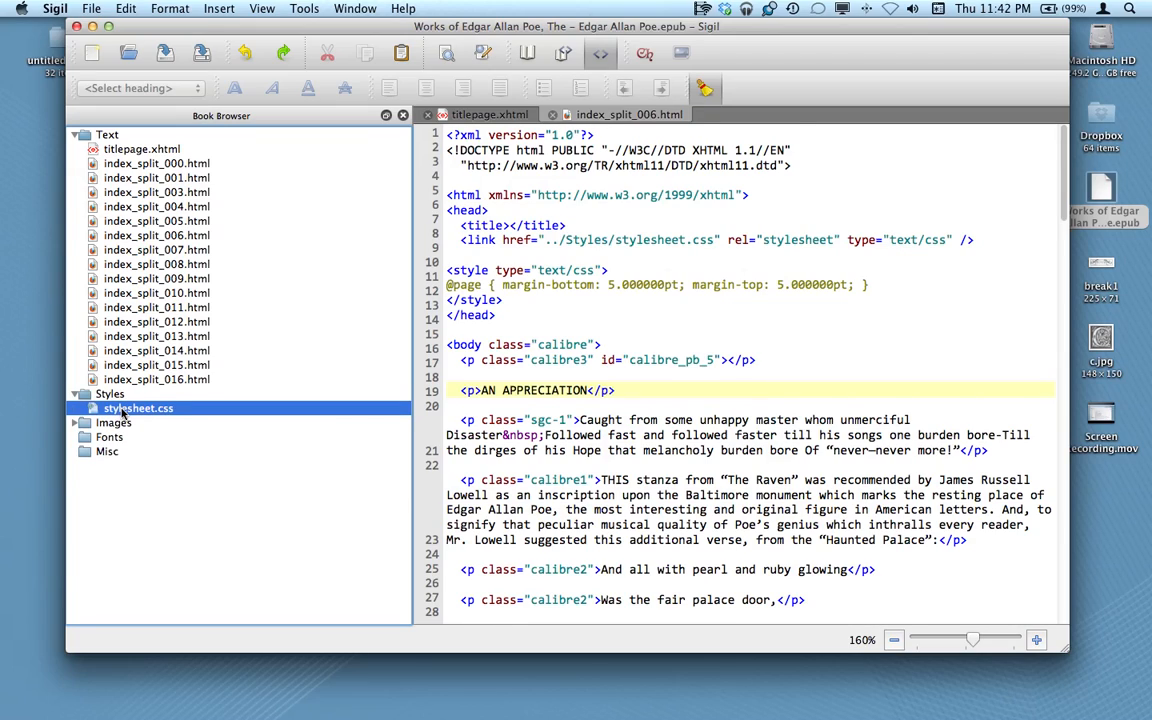
{"action": "double_click", "coordinate": [122, 410]}
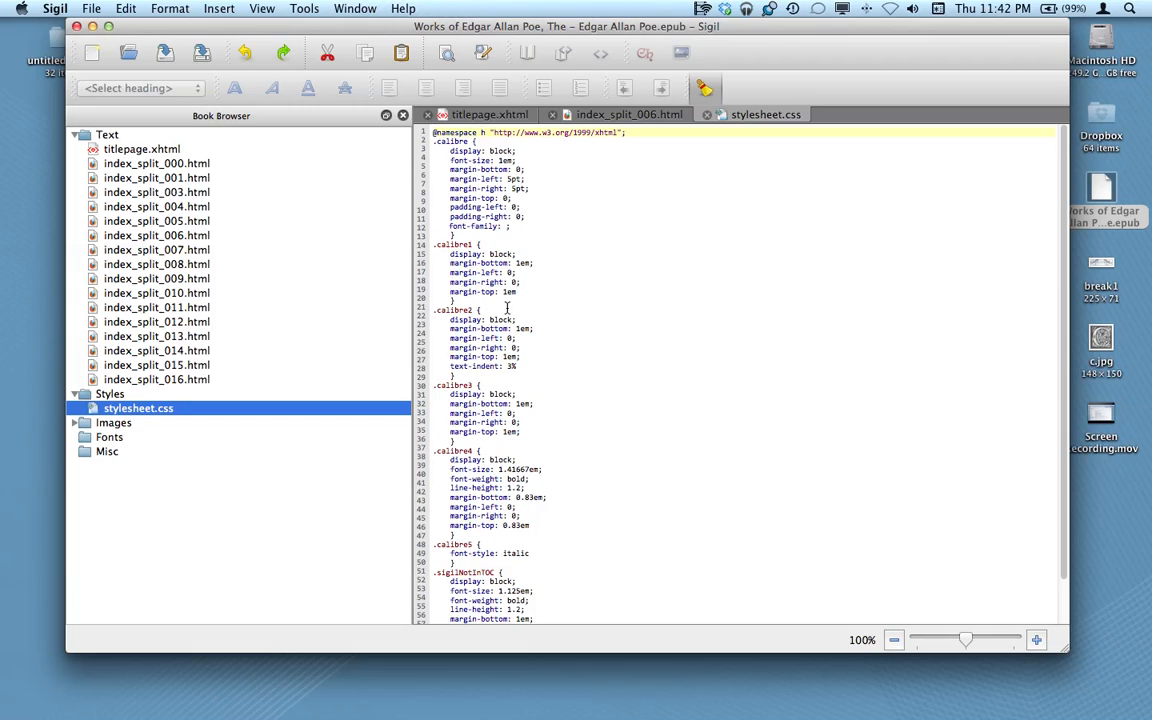
- Enlarge the stylesheet text to 130% and look through its calibre class rules
{"action": "key", "text": "super+equal"}
{"action": "key", "text": "super+equal"}
{"action": "key", "text": "super+equal"}
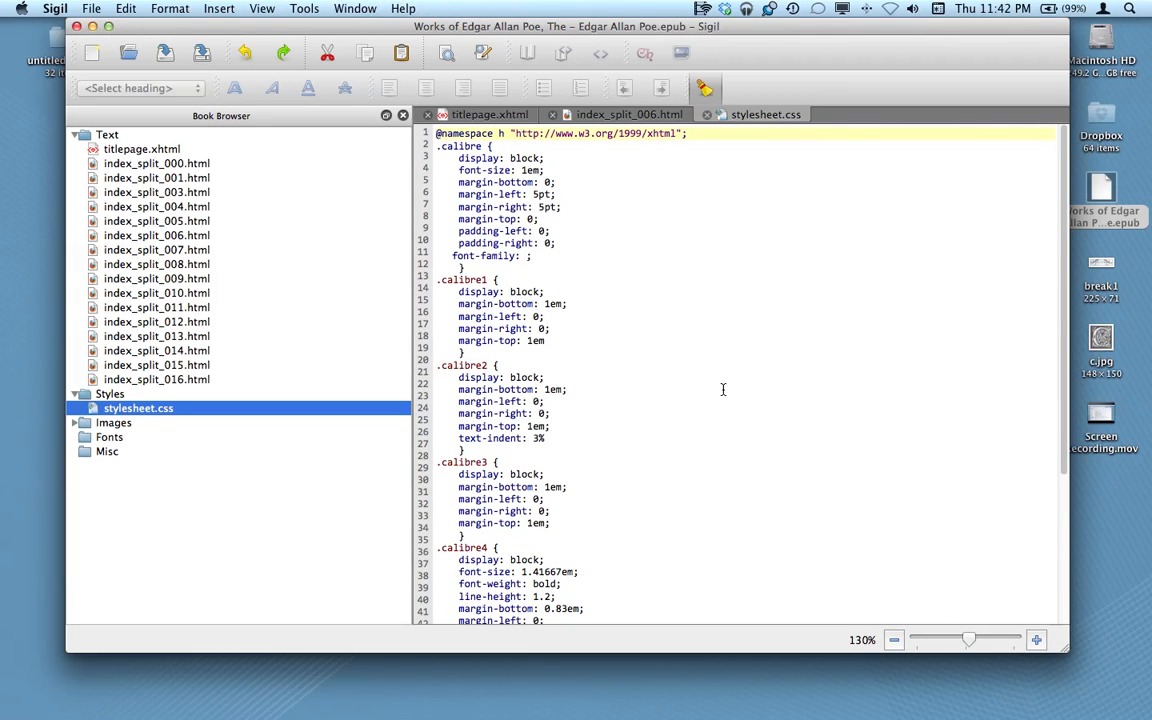
{"action": "scroll", "coordinate": [806, 389], "scroll_direction": "down", "scroll_amount": 5}
{"action": "scroll", "coordinate": [806, 390], "scroll_direction": "up", "scroll_amount": 5}
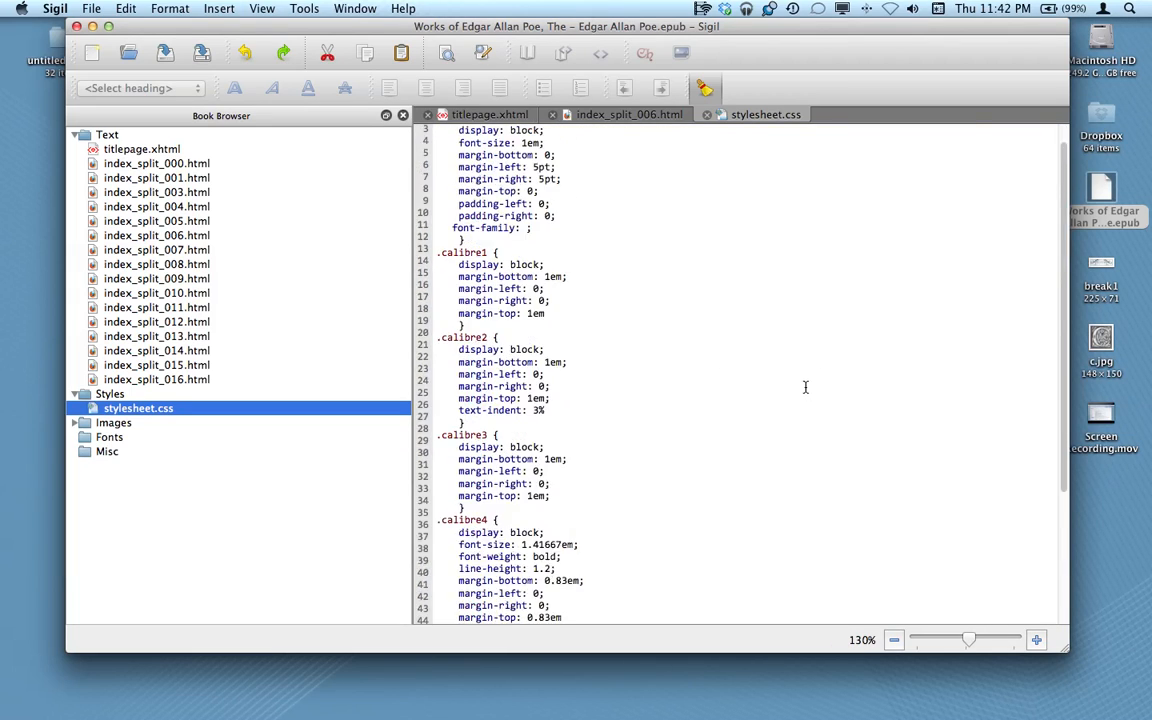
- View index_split_006.html in Split View from the start of its text, and return to stylesheet.css for comparison
{"action": "left_click", "coordinate": [590, 114]}
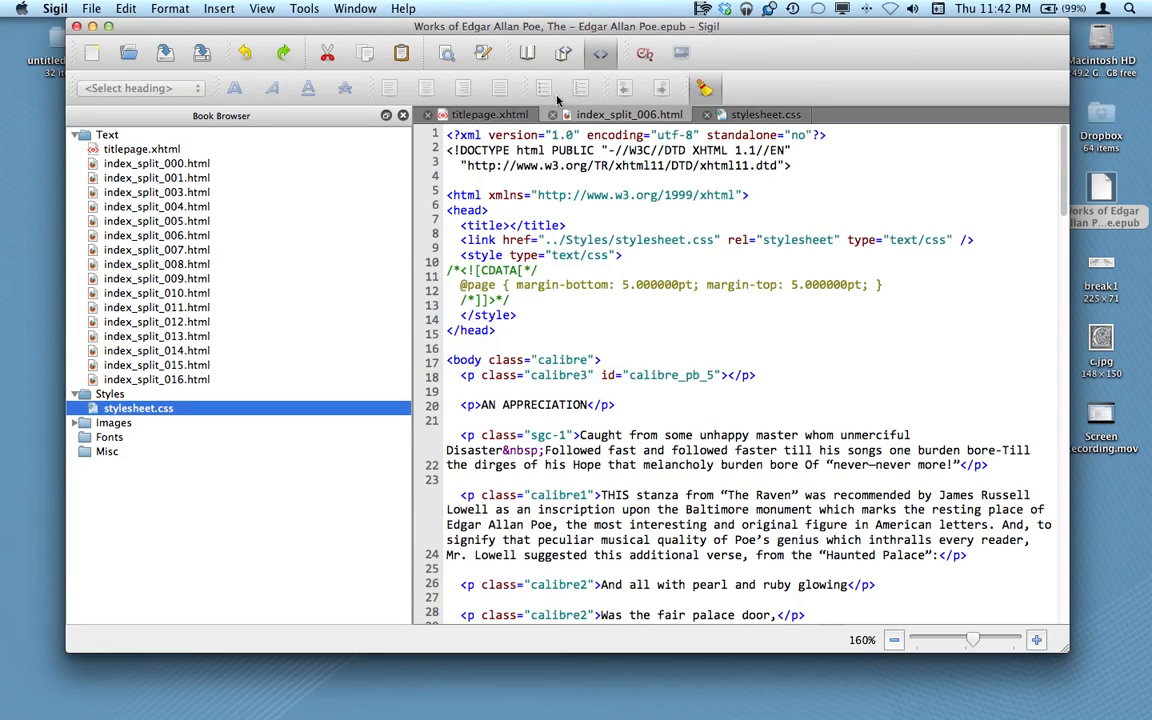
{"action": "left_click", "coordinate": [563, 54]}
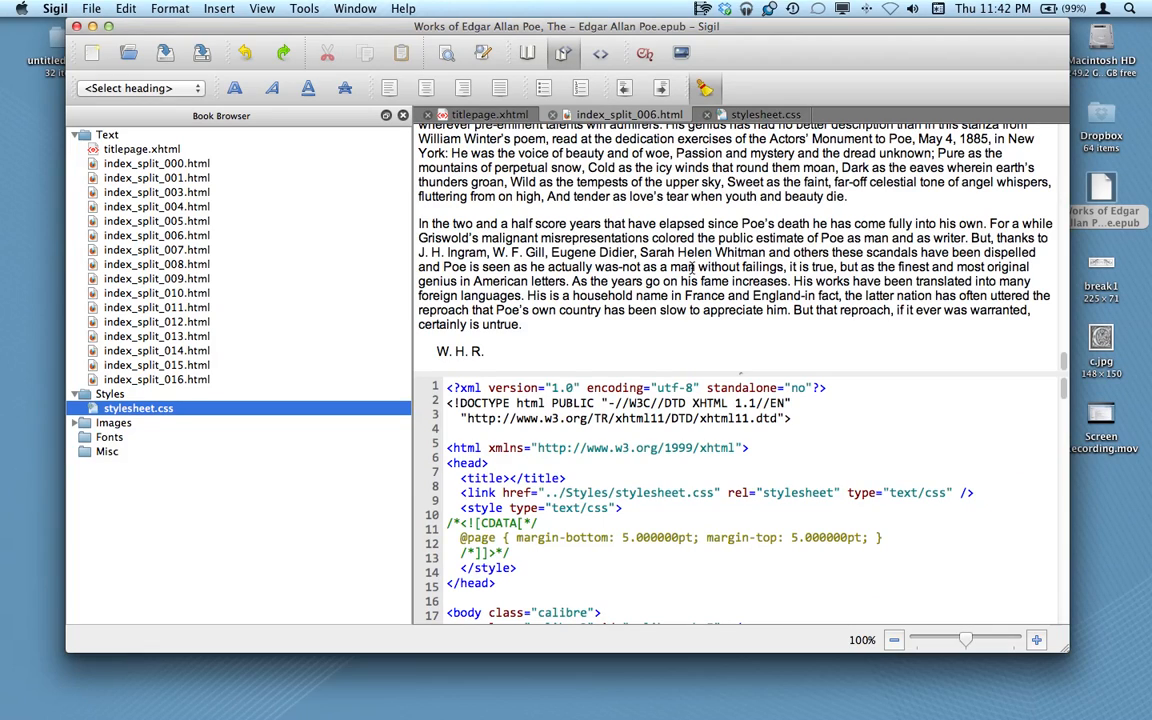
{"action": "scroll", "coordinate": [692, 267], "scroll_direction": "up", "scroll_amount": 15}
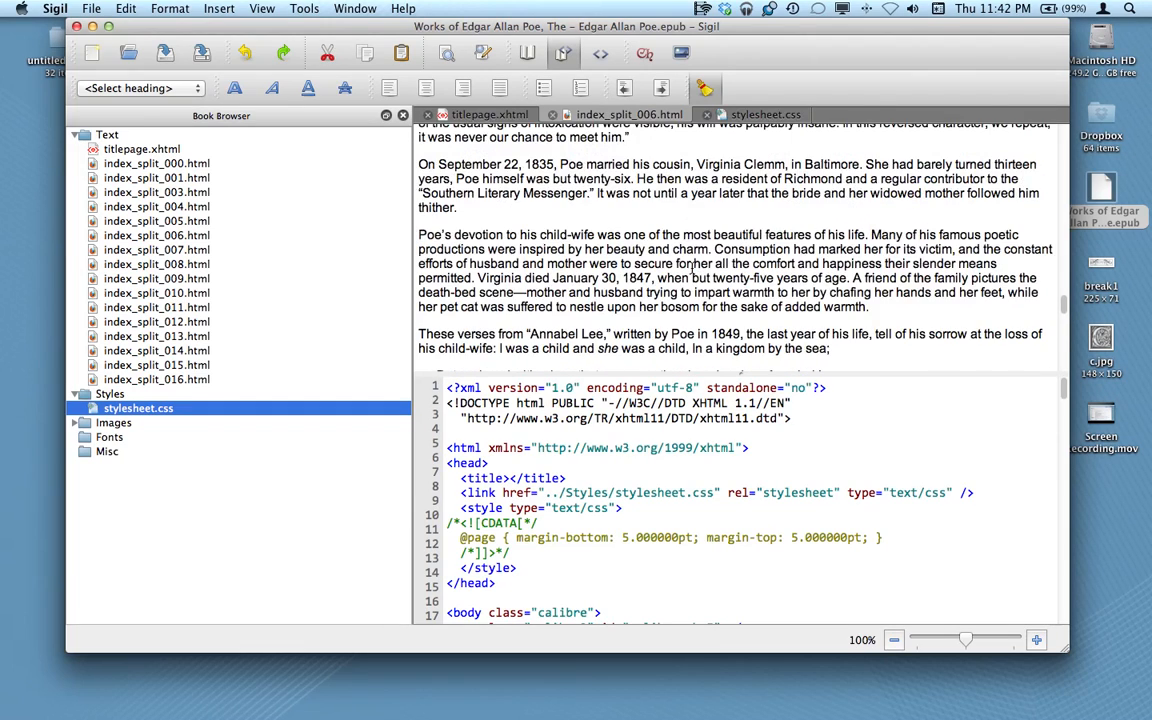
{"action": "scroll", "coordinate": [692, 267], "scroll_direction": "up", "scroll_amount": 10}
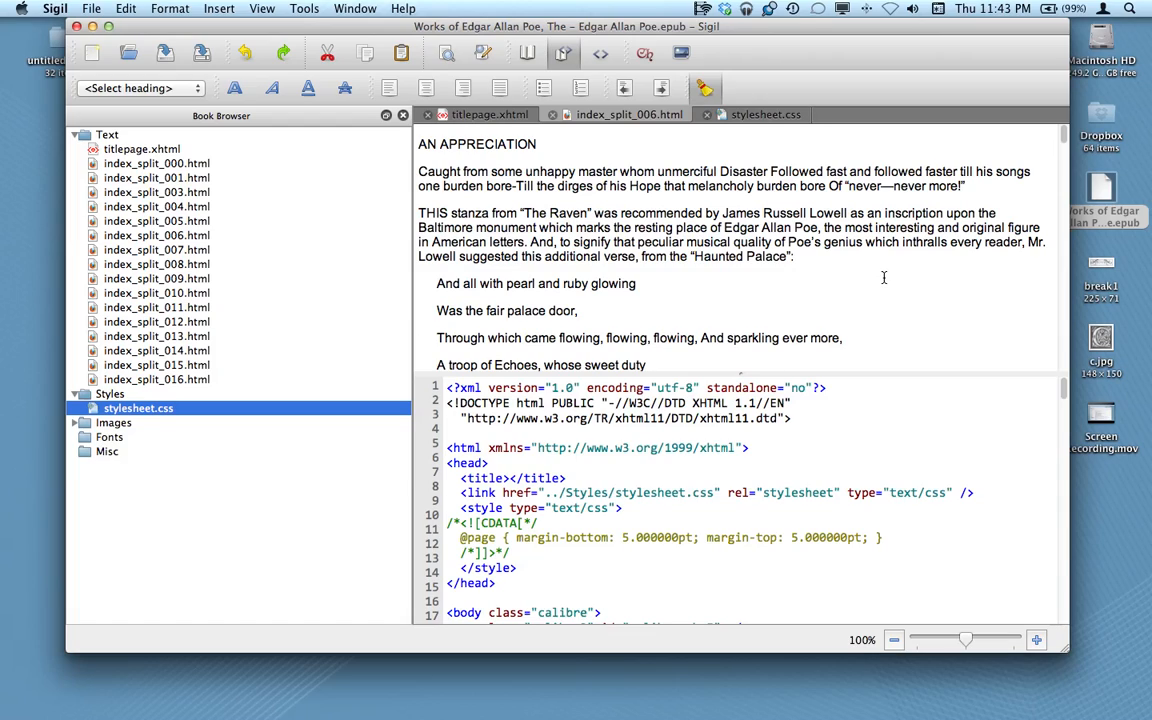
{"action": "left_click", "coordinate": [760, 115]}
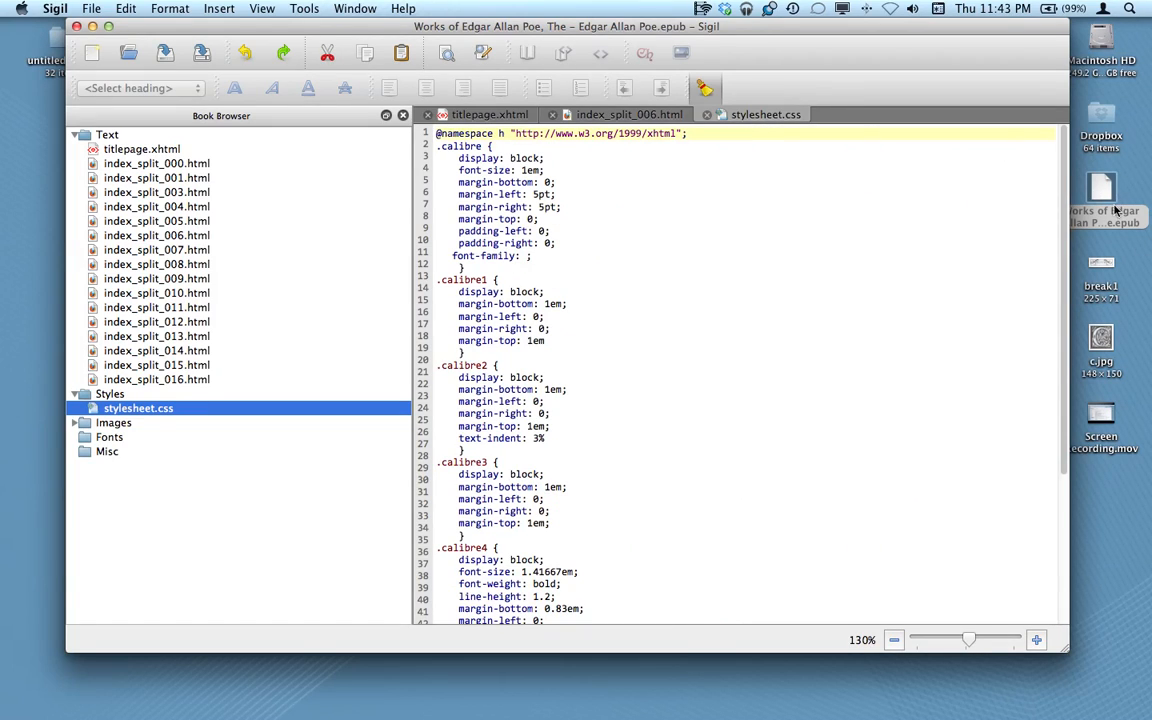
- Open index_split_003.html and index_split_007.html, switch to Book View, and open index_split_011.html, index_split_015.html and index_split_009.html to check their contents
{"action": "double_click", "coordinate": [170, 191]}
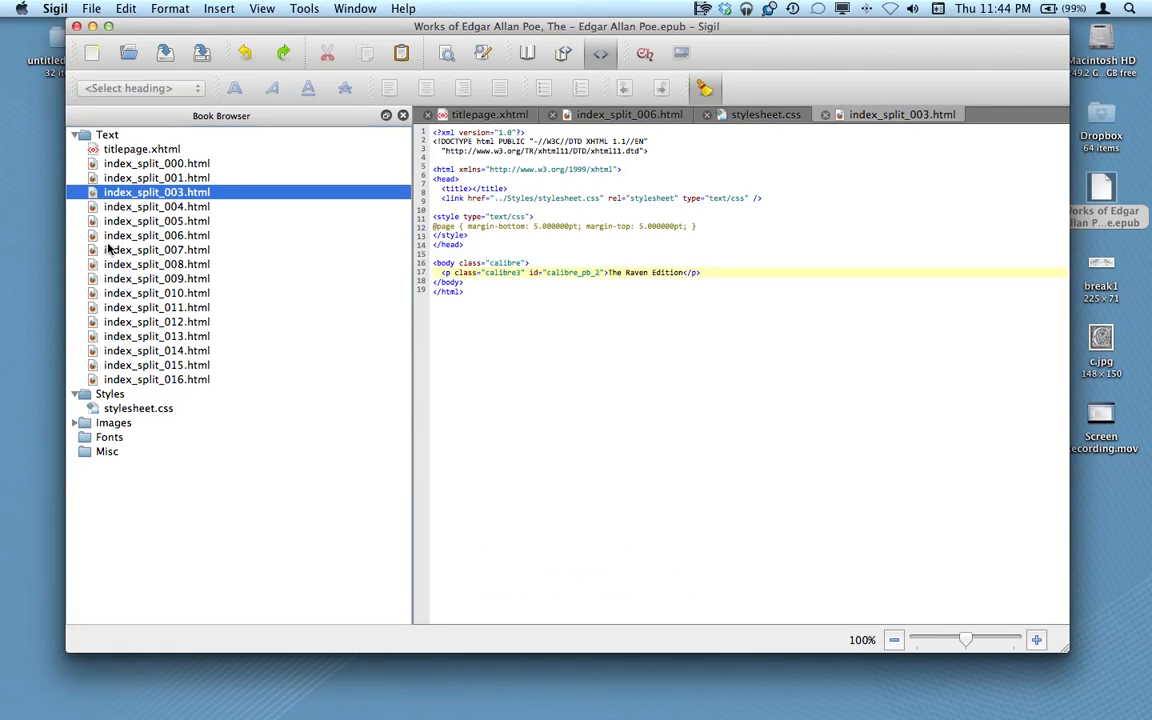
{"action": "double_click", "coordinate": [112, 249]}
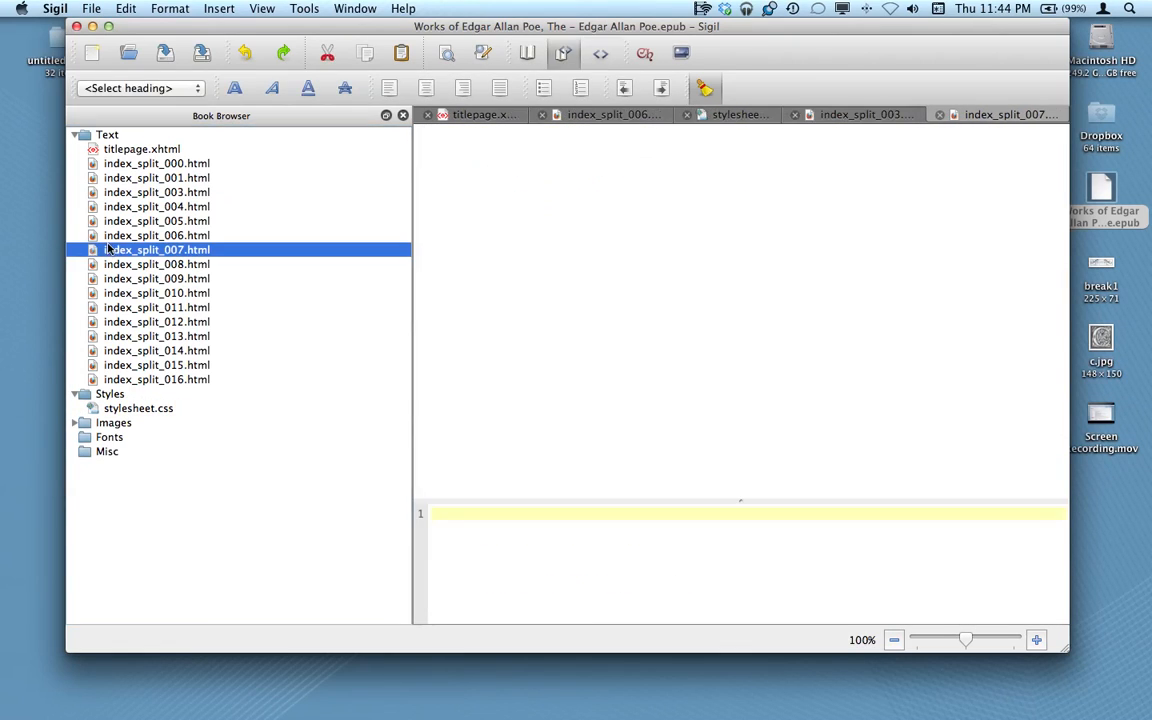
{"action": "left_click", "coordinate": [525, 55]}
{"action": "left_click", "coordinate": [153, 307]}
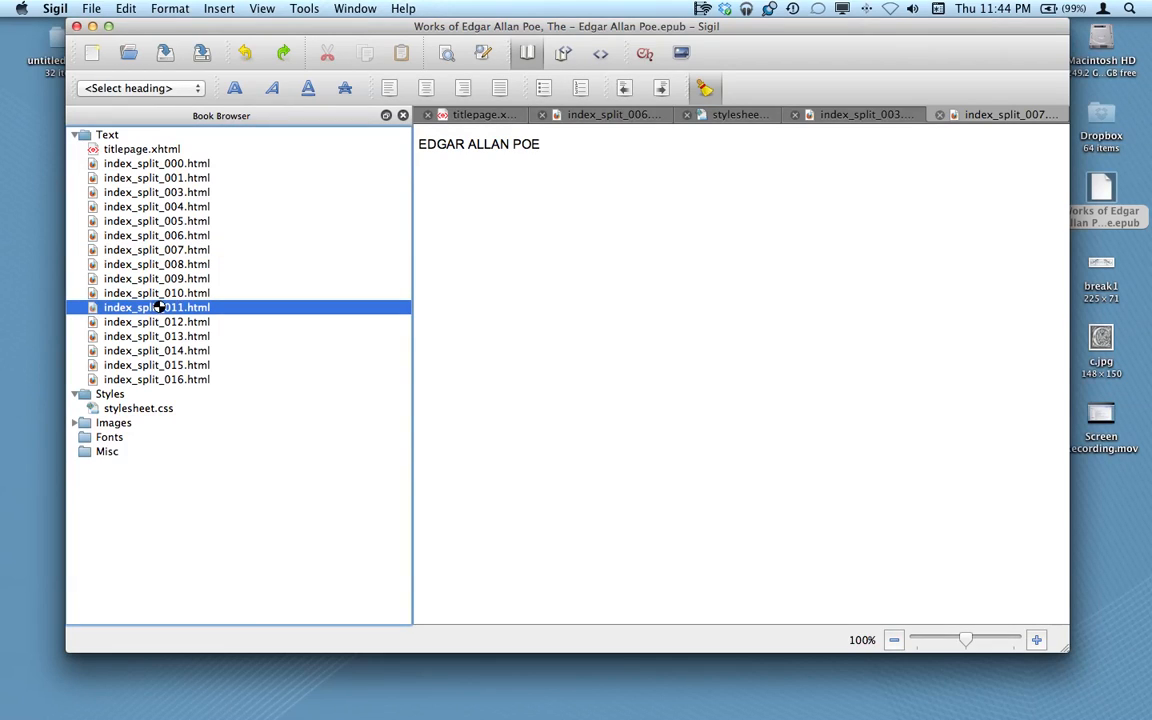
{"action": "double_click", "coordinate": [153, 307]}
{"action": "double_click", "coordinate": [157, 366]}
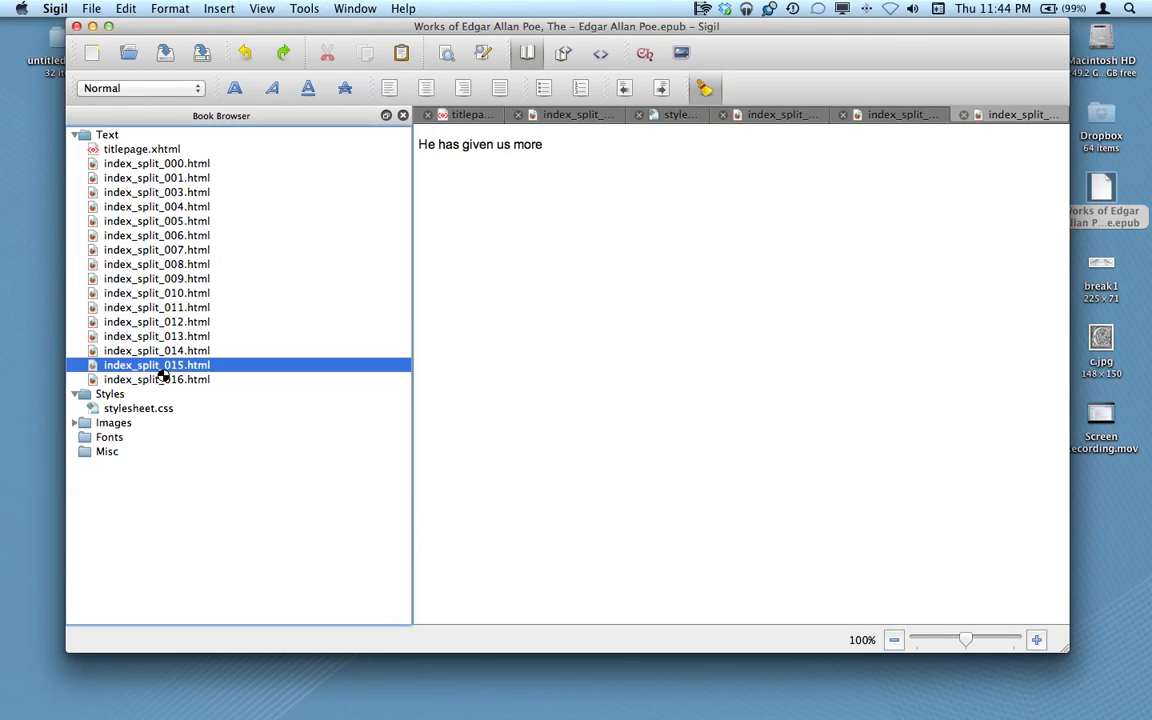
{"action": "double_click", "coordinate": [138, 278]}
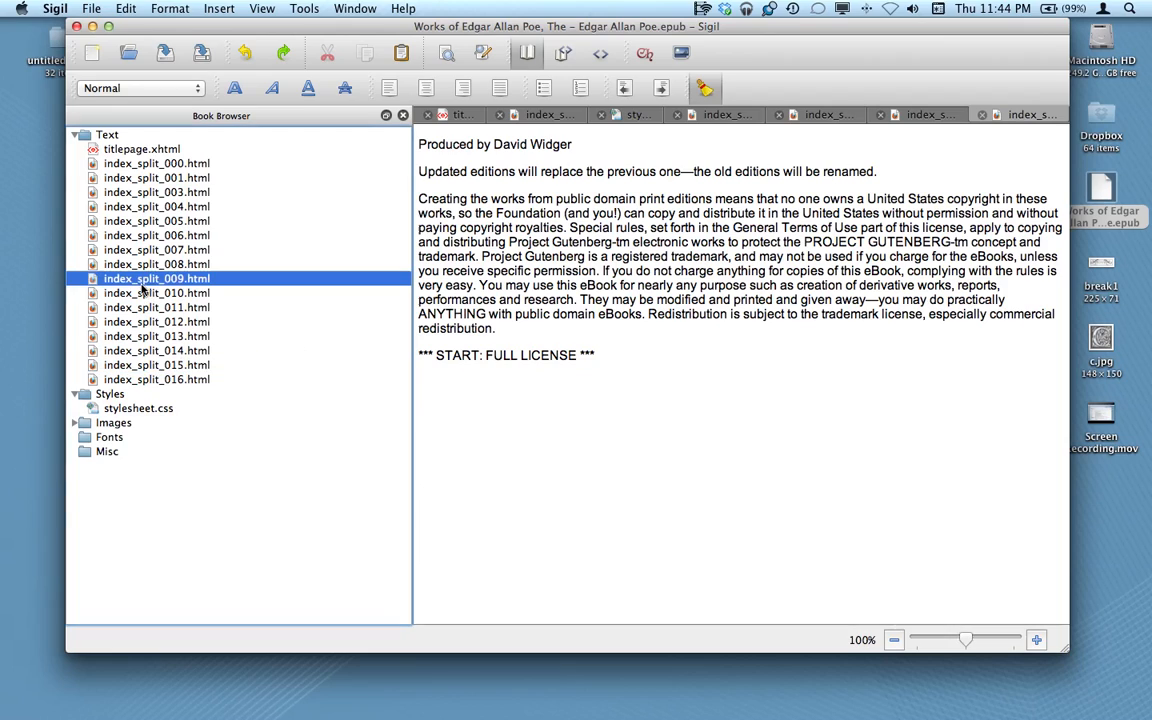